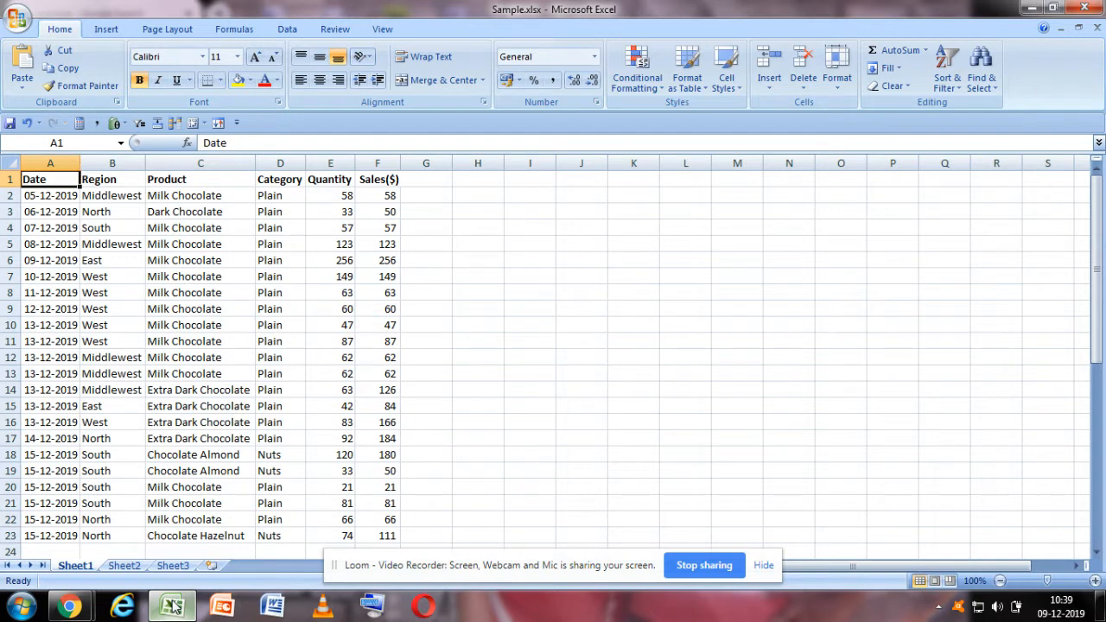
Create a PivotTable from Sheet1!$A$1:$F$23 on the existing worksheet, starting at cell I3
{"action": "left_click", "coordinate": [118, 208]}
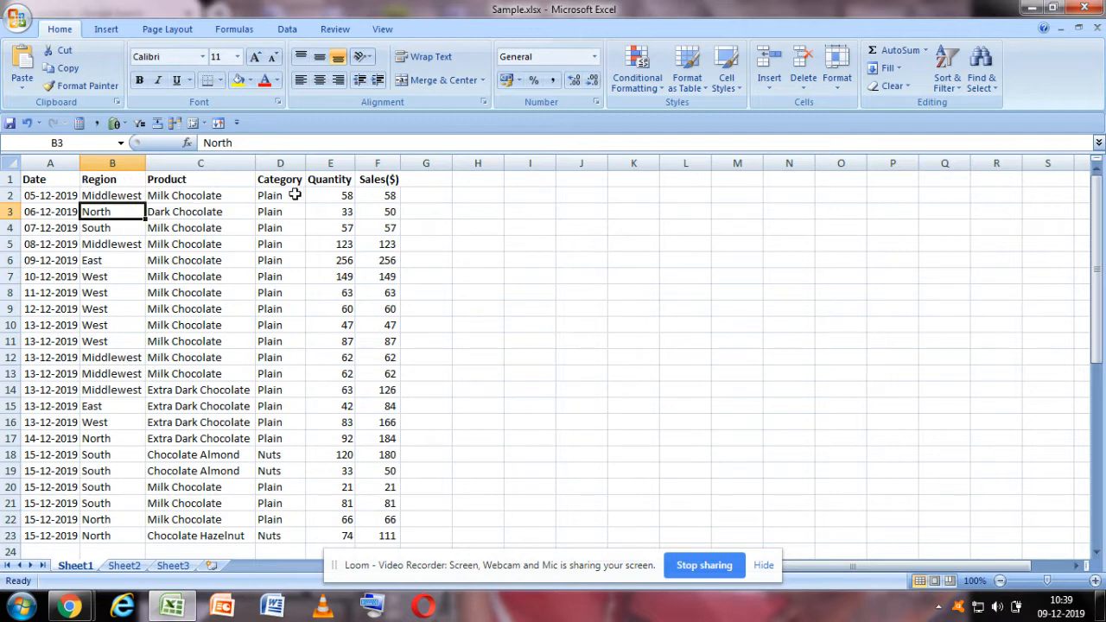
{"action": "left_click", "coordinate": [194, 230]}
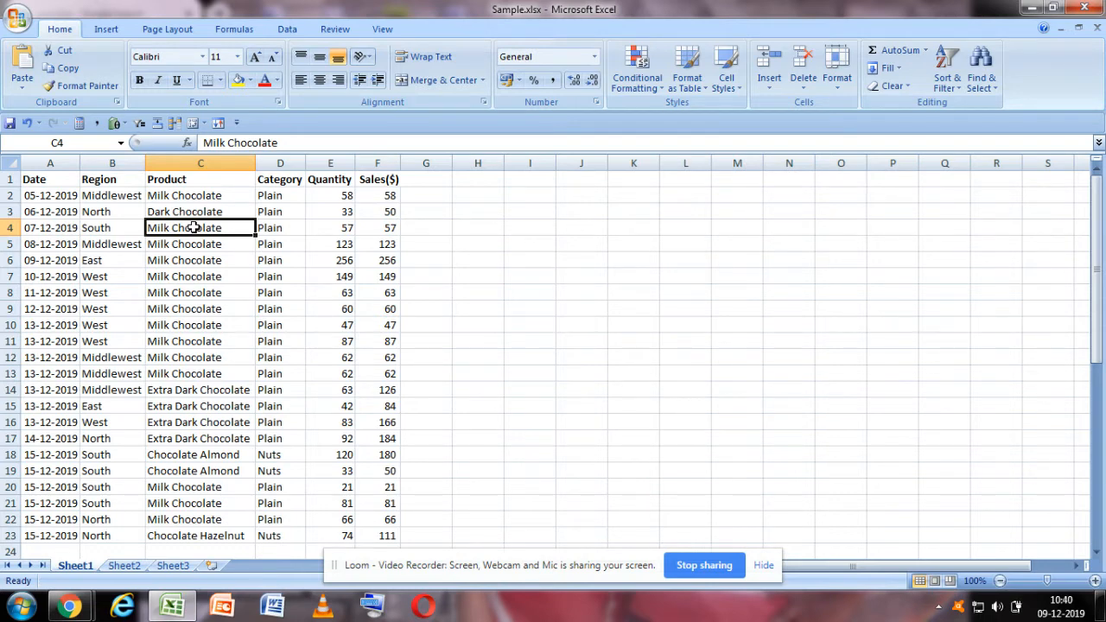
{"action": "left_click", "coordinate": [194, 192]}
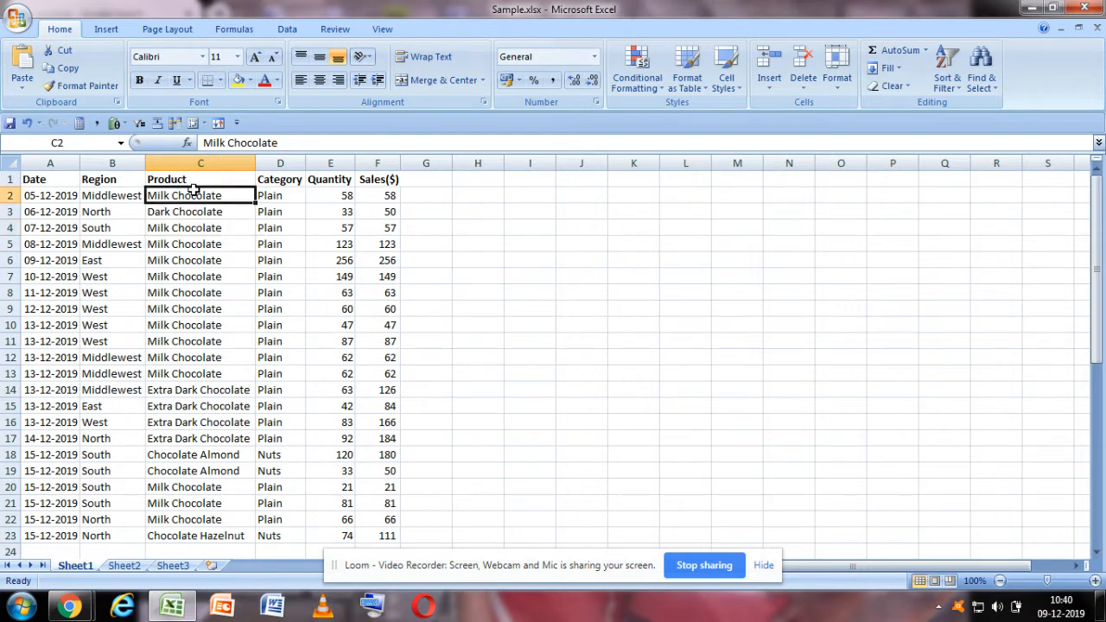
{"action": "left_click", "coordinate": [112, 29]}
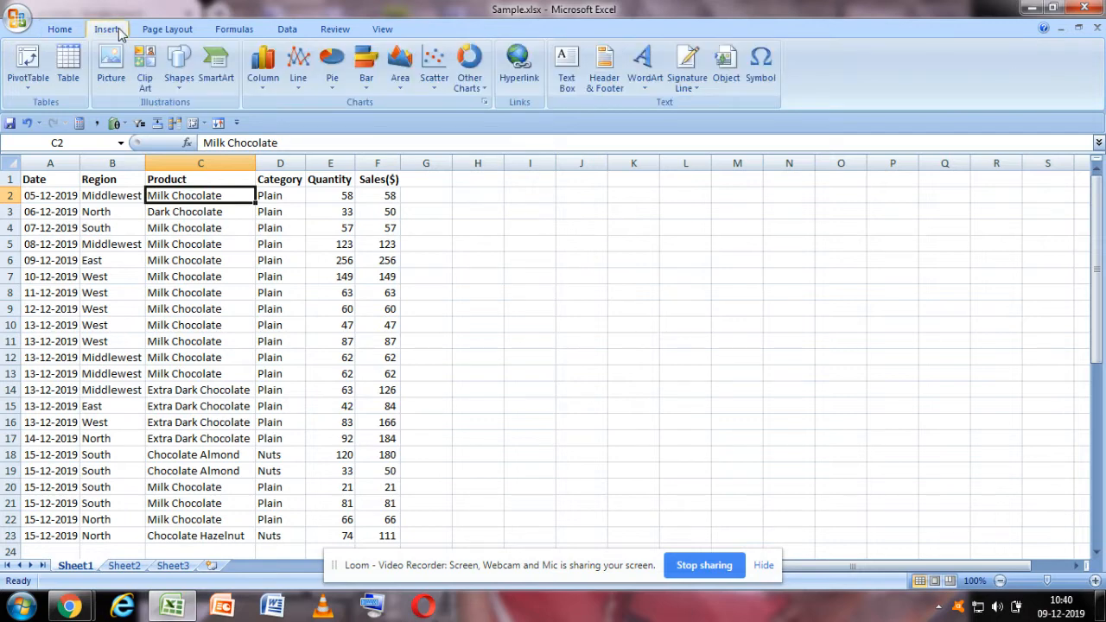
{"action": "left_click", "coordinate": [28, 60]}
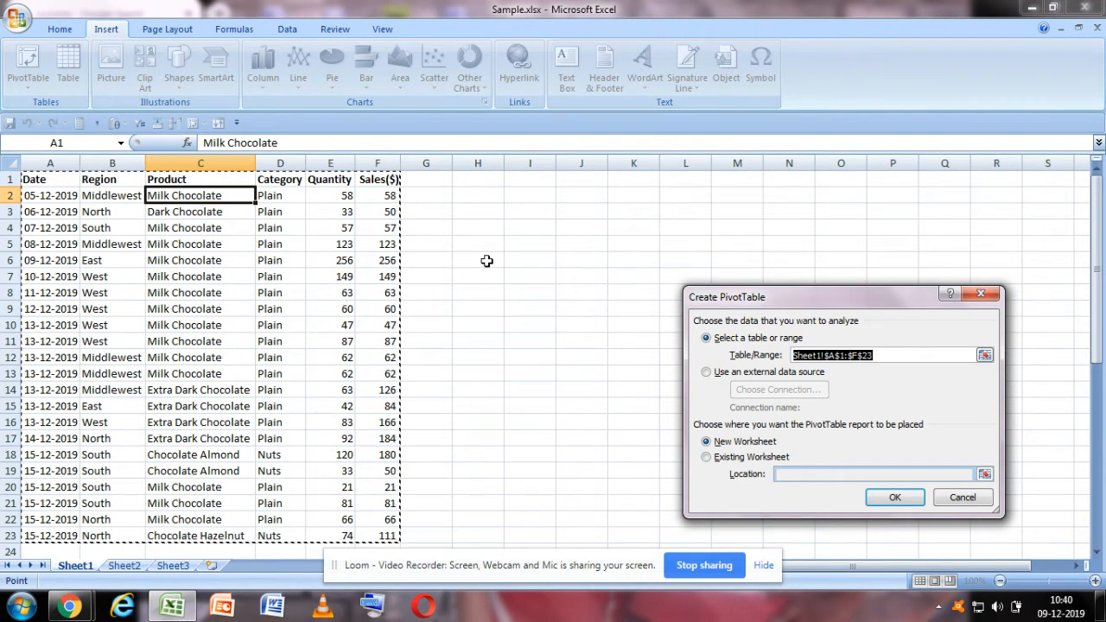
{"action": "left_click", "coordinate": [777, 457]}
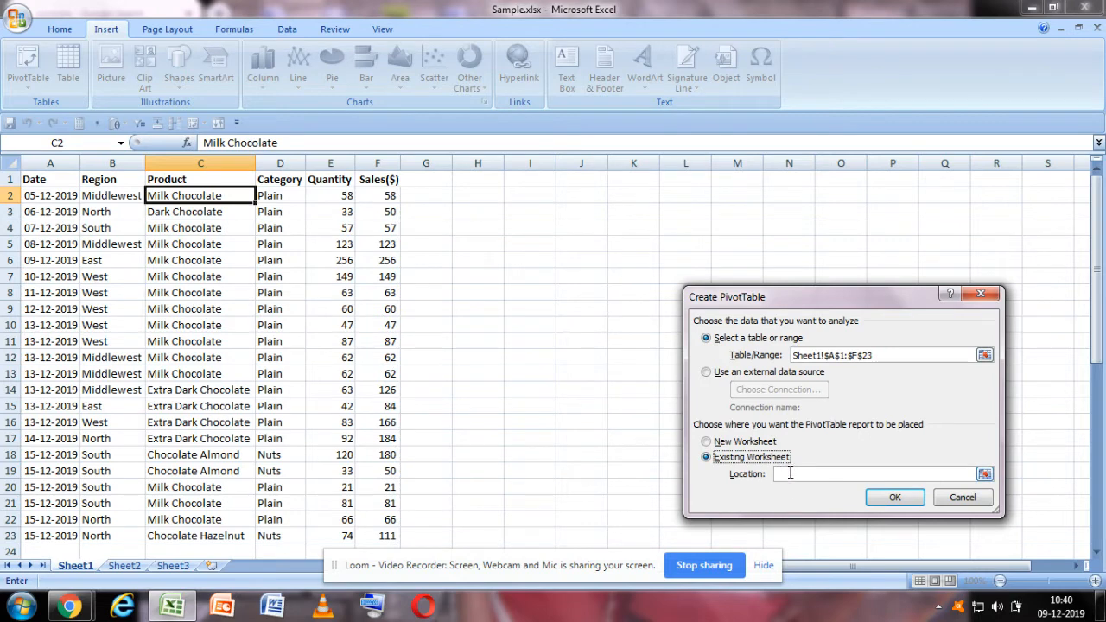
{"action": "left_click", "coordinate": [791, 473]}
{"action": "left_click", "coordinate": [510, 209]}
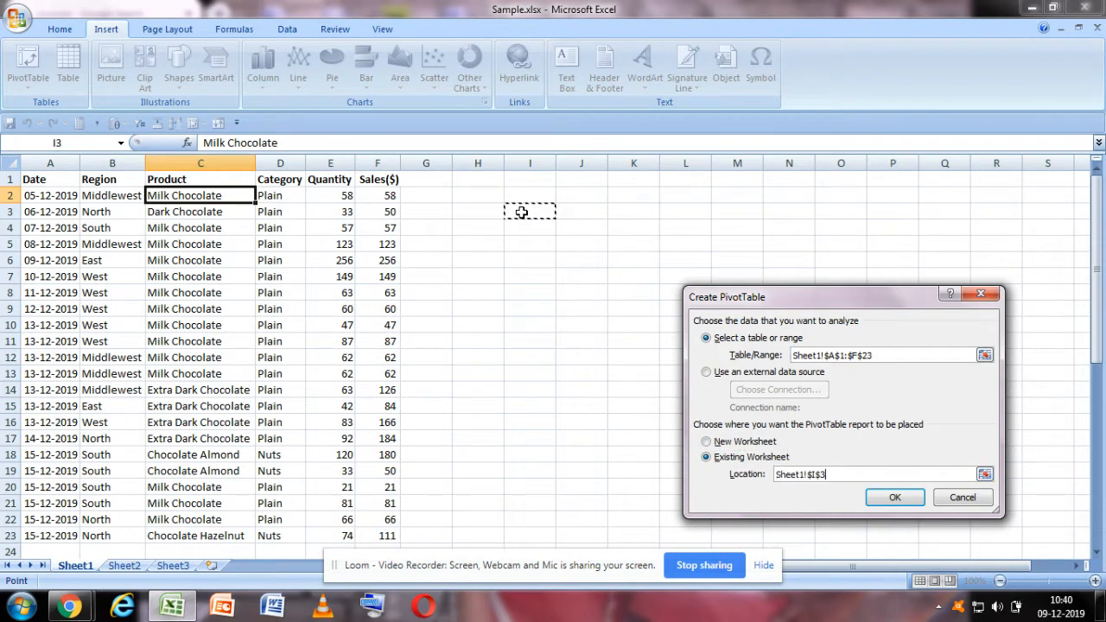
{"action": "left_click", "coordinate": [893, 500]}
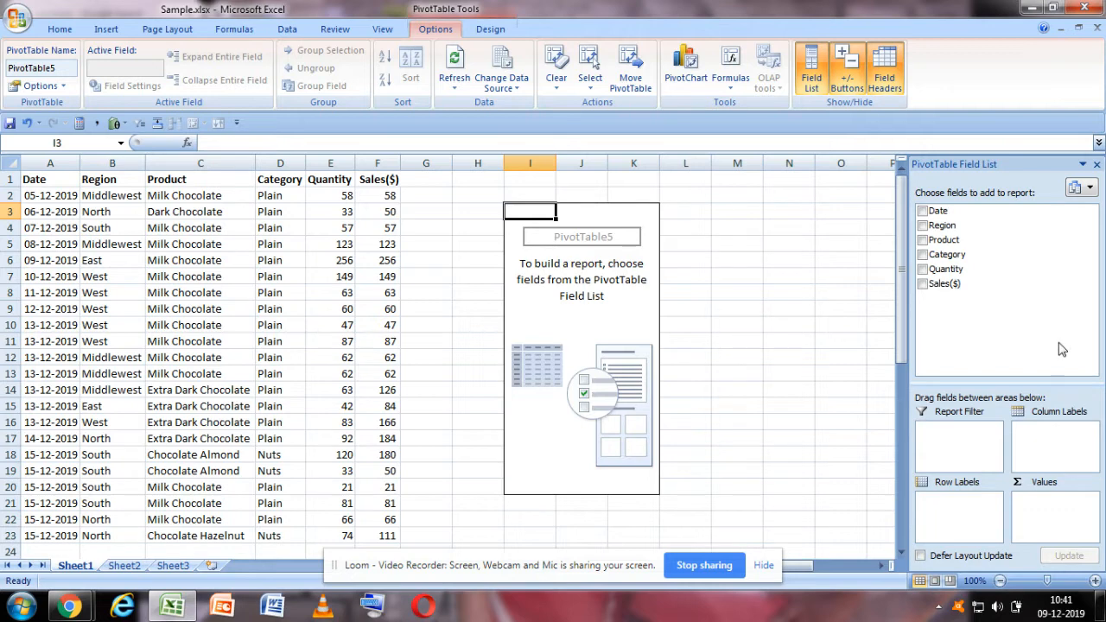
Set Region as the pivot table's row labels, with only the sums of Quantity and Sales($) as values
{"action": "left_click_drag", "start_coordinate": [946, 225], "coordinate": [974, 517]}
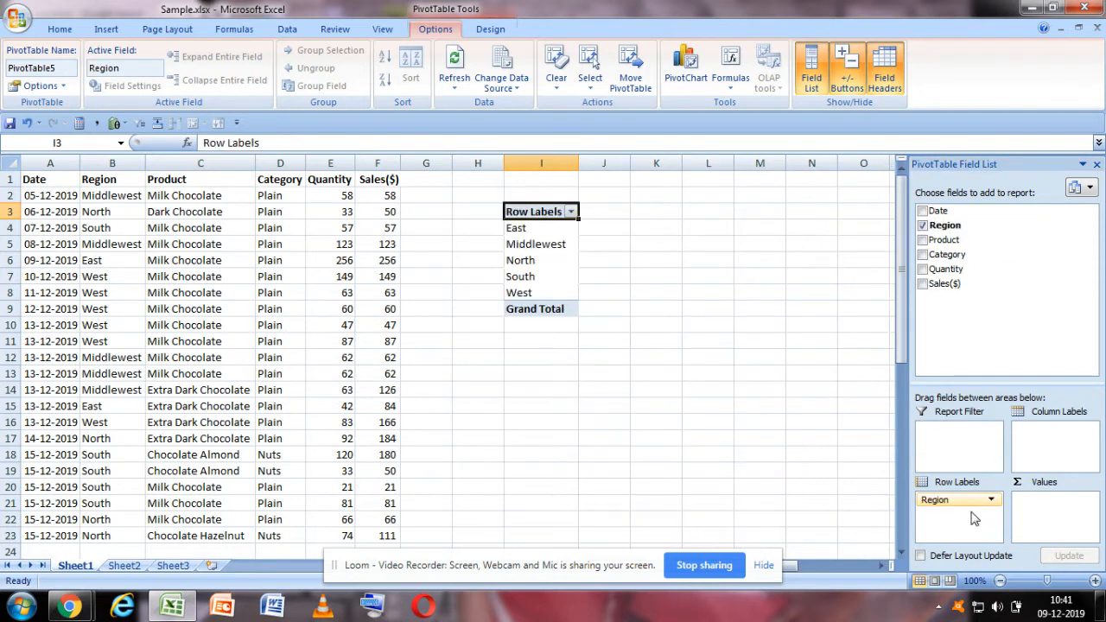
{"action": "left_click_drag", "start_coordinate": [950, 269], "coordinate": [1033, 505]}
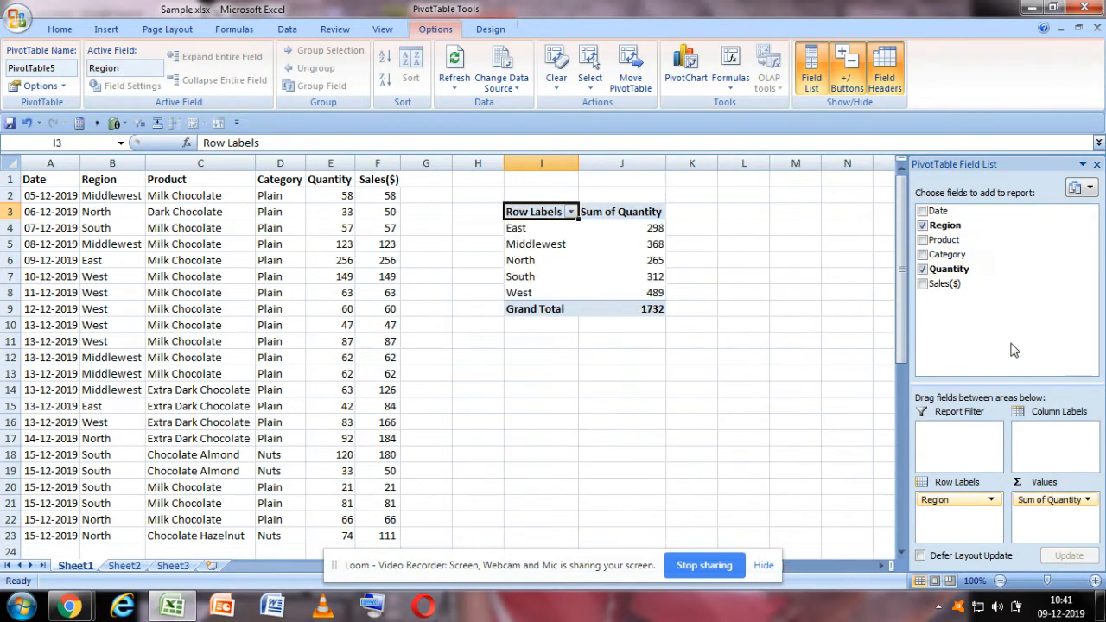
{"action": "left_click_drag", "start_coordinate": [1006, 286], "coordinate": [1037, 519]}
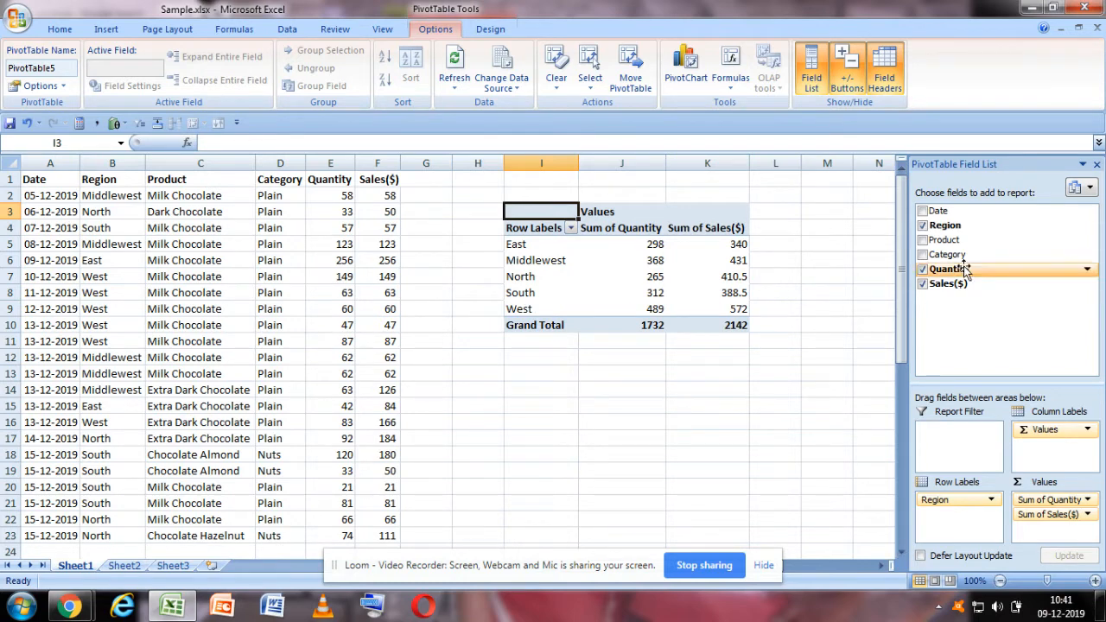
{"action": "left_click_drag", "start_coordinate": [963, 224], "coordinate": [1053, 501]}
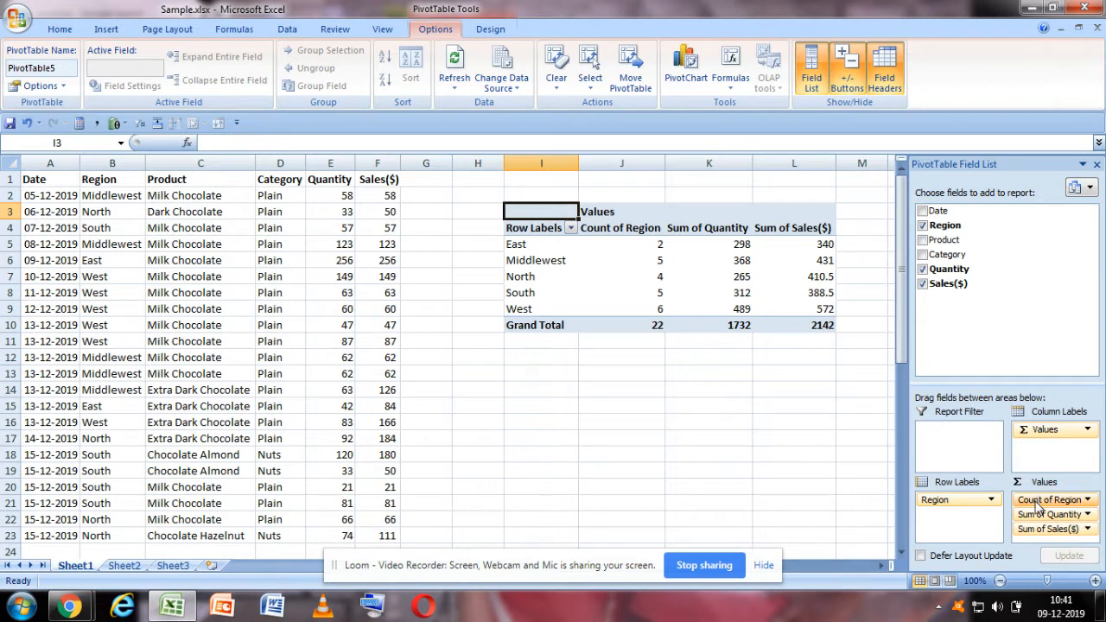
{"action": "left_click_drag", "start_coordinate": [1039, 508], "coordinate": [1002, 231]}
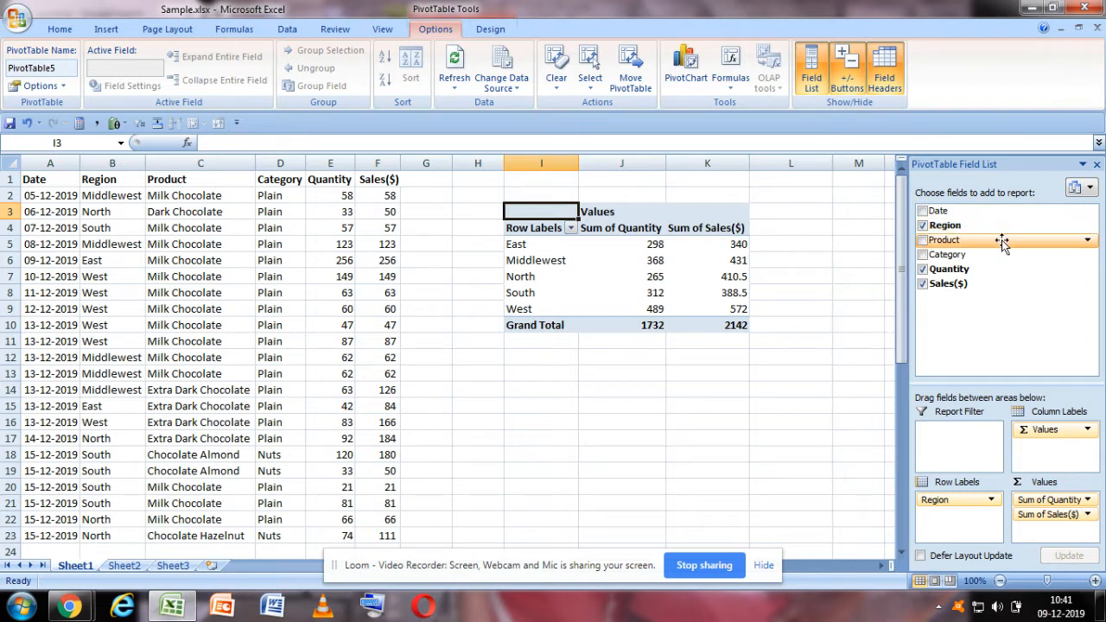
Add the Product field to the pivot table and place it in the row labels beneath Region
{"action": "left_click_drag", "start_coordinate": [1002, 241], "coordinate": [1049, 445]}
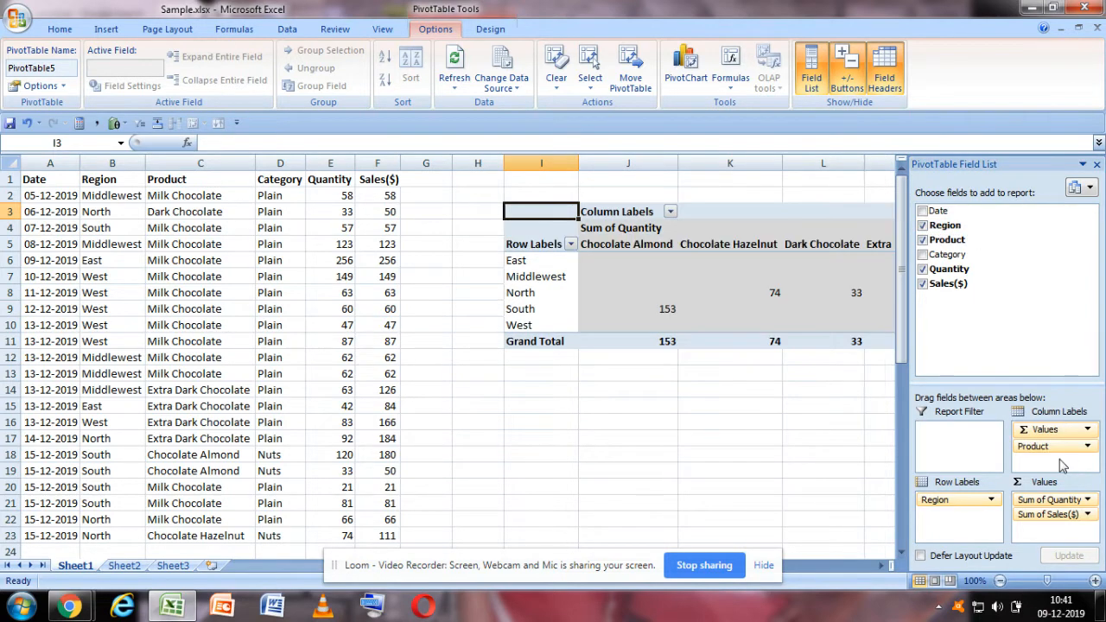
{"action": "left_click", "coordinate": [577, 389]}
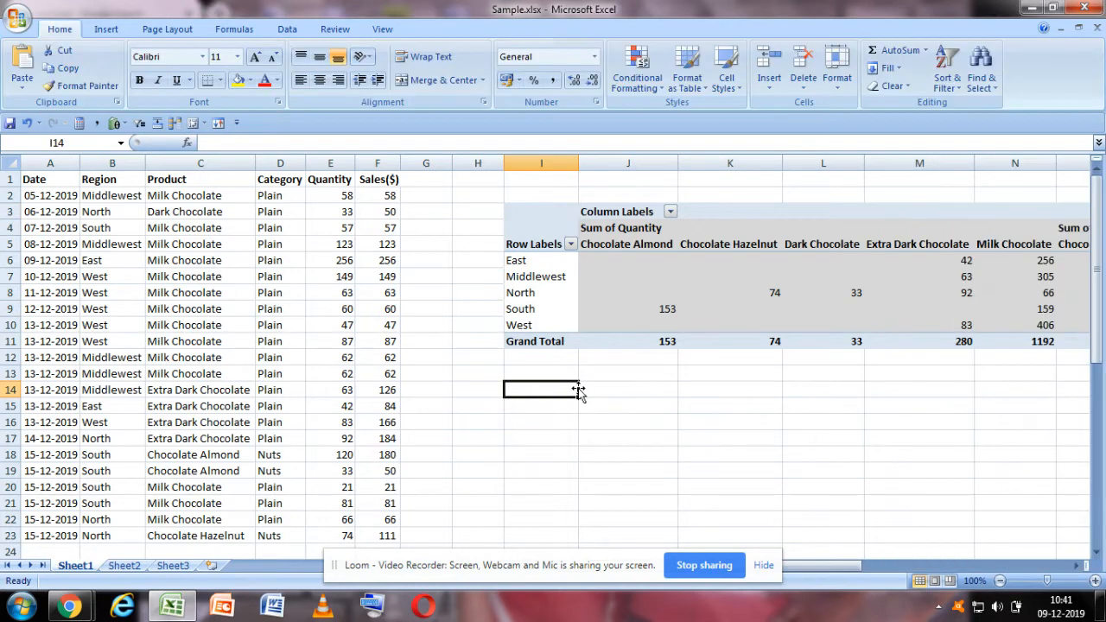
{"action": "left_click_drag", "start_coordinate": [829, 571], "coordinate": [851, 576]}
{"action": "left_click", "coordinate": [787, 292]}
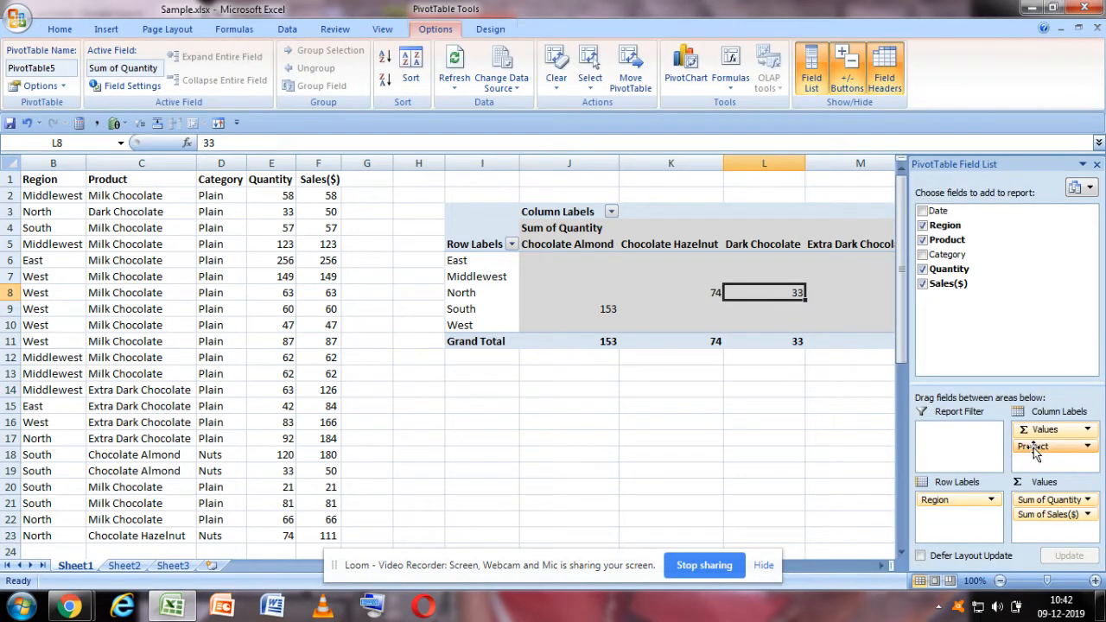
{"action": "left_click_drag", "start_coordinate": [1035, 455], "coordinate": [971, 515]}
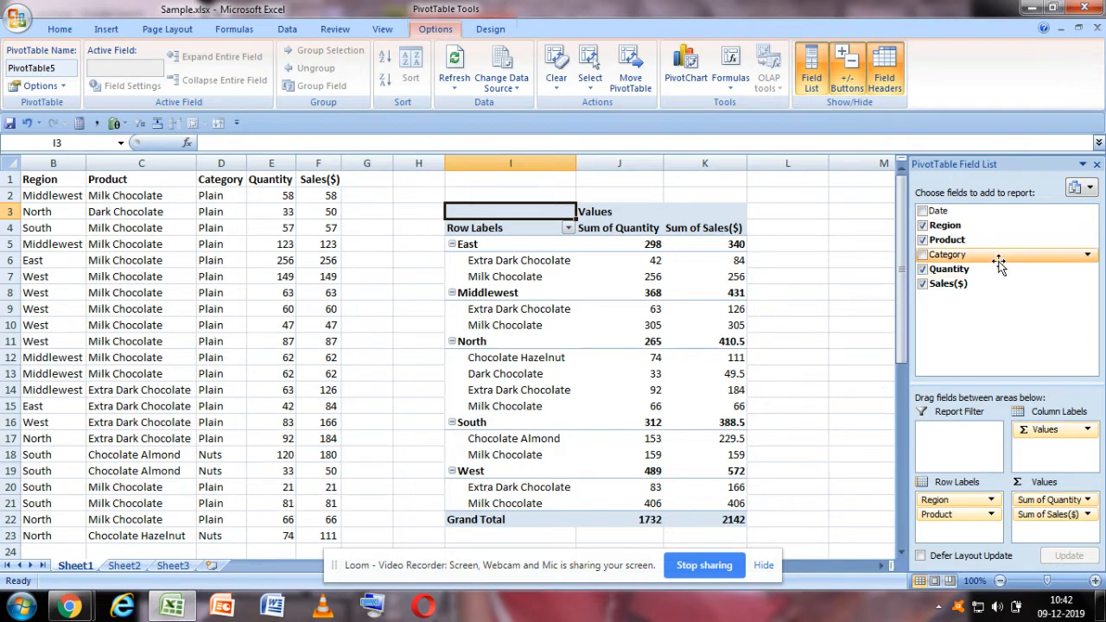
Add the Category field to the pivot table and place it in the column labels beneath Values
{"action": "left_click_drag", "start_coordinate": [1002, 264], "coordinate": [973, 534]}
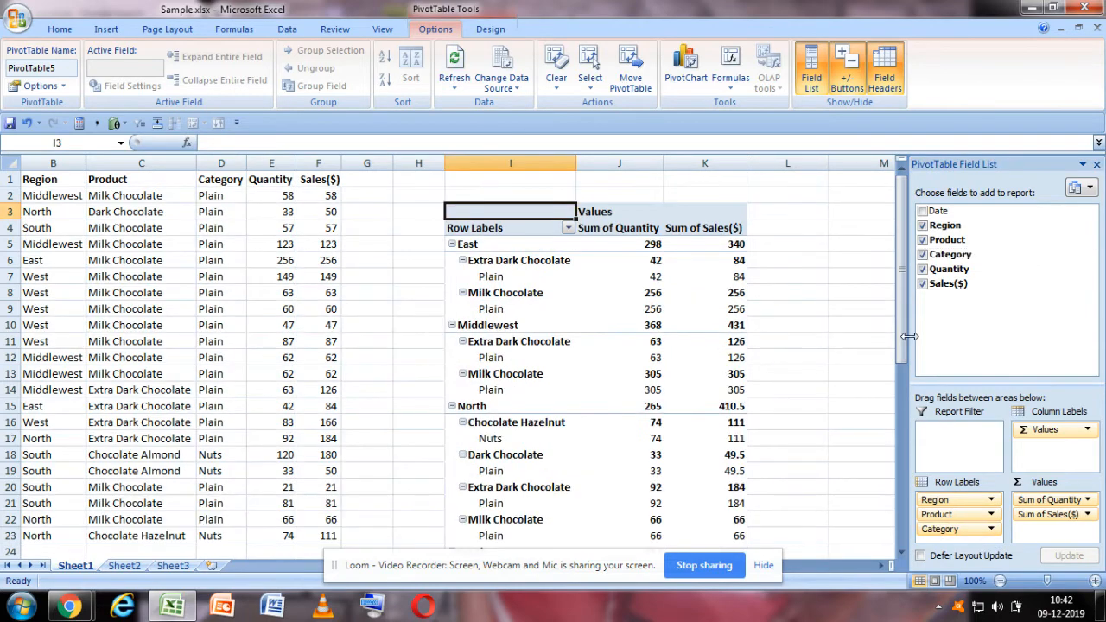
{"action": "mouse_move", "coordinate": [904, 339]}
{"action": "left_mouse_down"}
{"action": "mouse_move", "coordinate": [903, 356]}
{"action": "mouse_move", "coordinate": [905, 344]}
{"action": "left_mouse_up"}
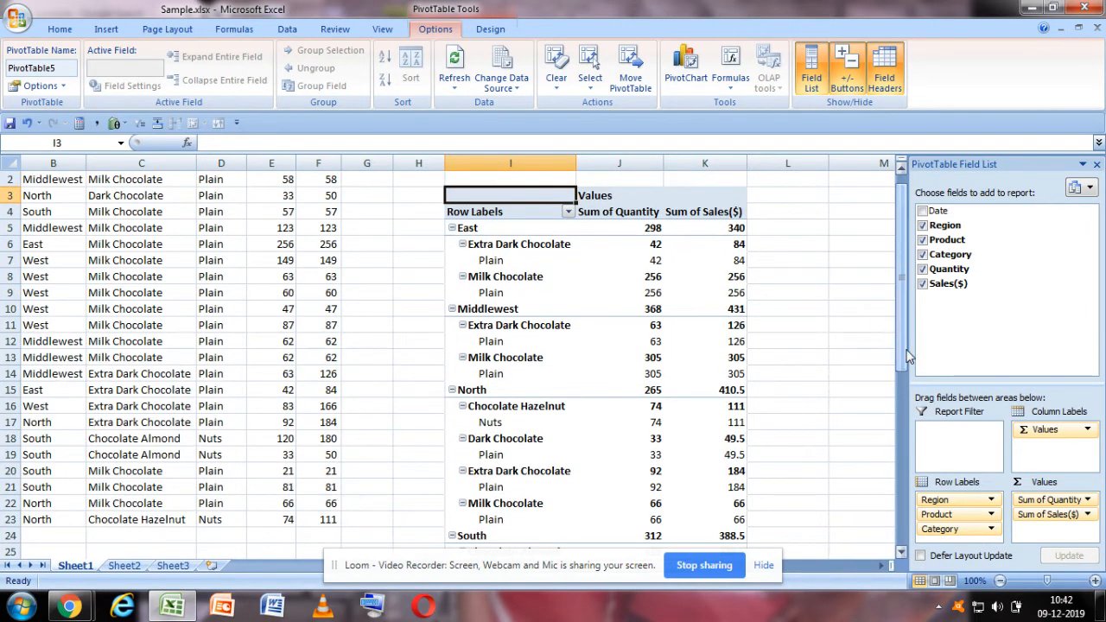
{"action": "left_click_drag", "start_coordinate": [959, 529], "coordinate": [1055, 450]}
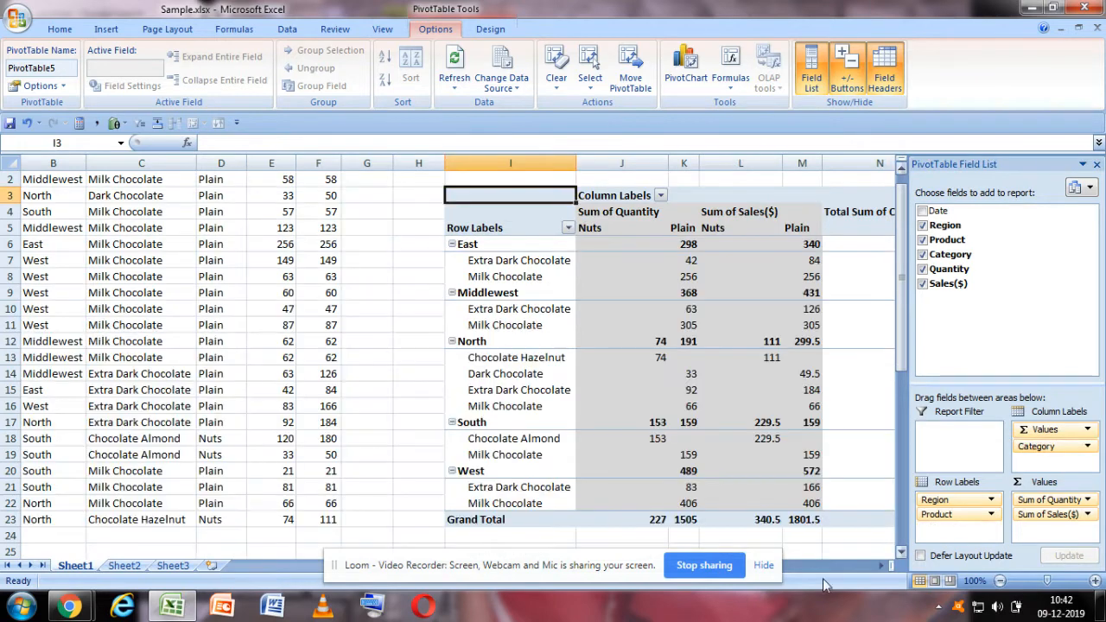
{"action": "left_click", "coordinate": [882, 565]}
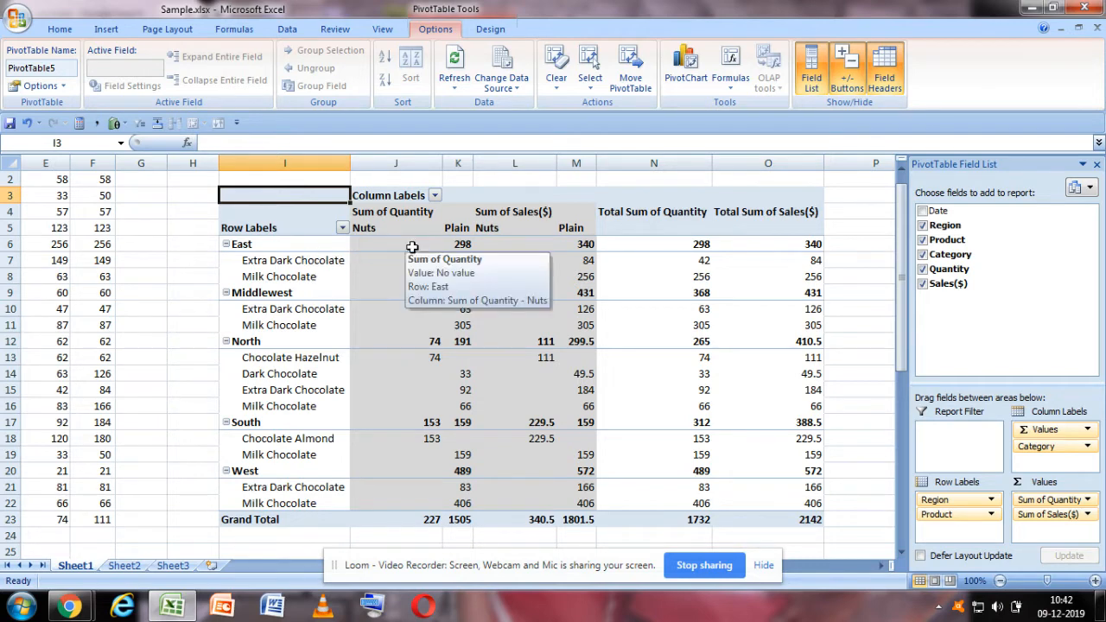
Change the pivot table's report layout to Outline Form
{"action": "mouse_move", "coordinate": [614, 293]}
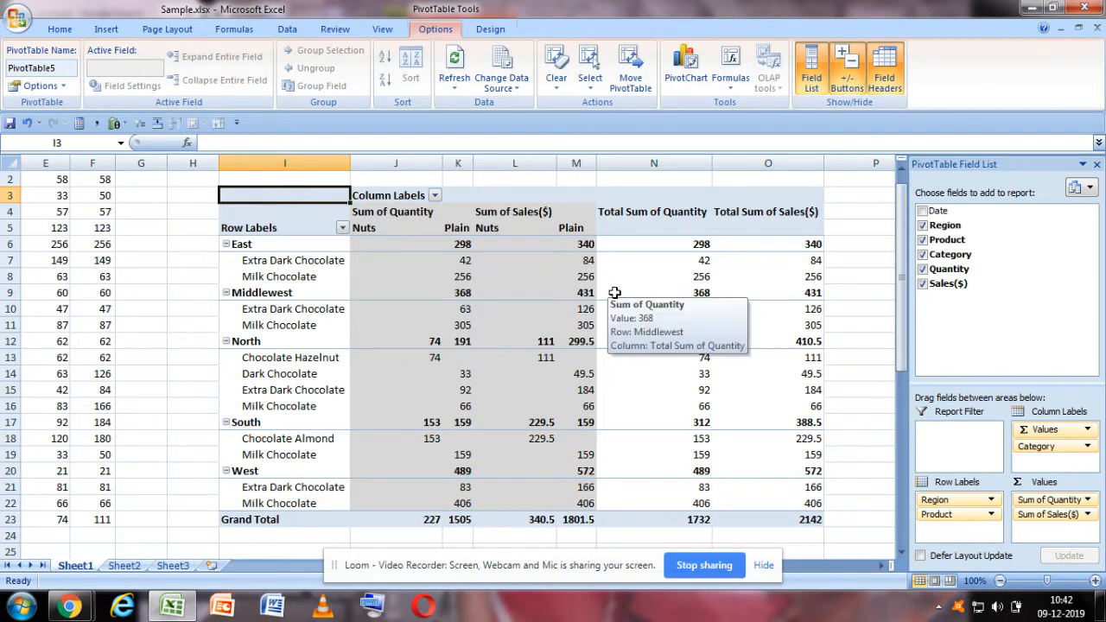
{"action": "left_click", "coordinate": [451, 272]}
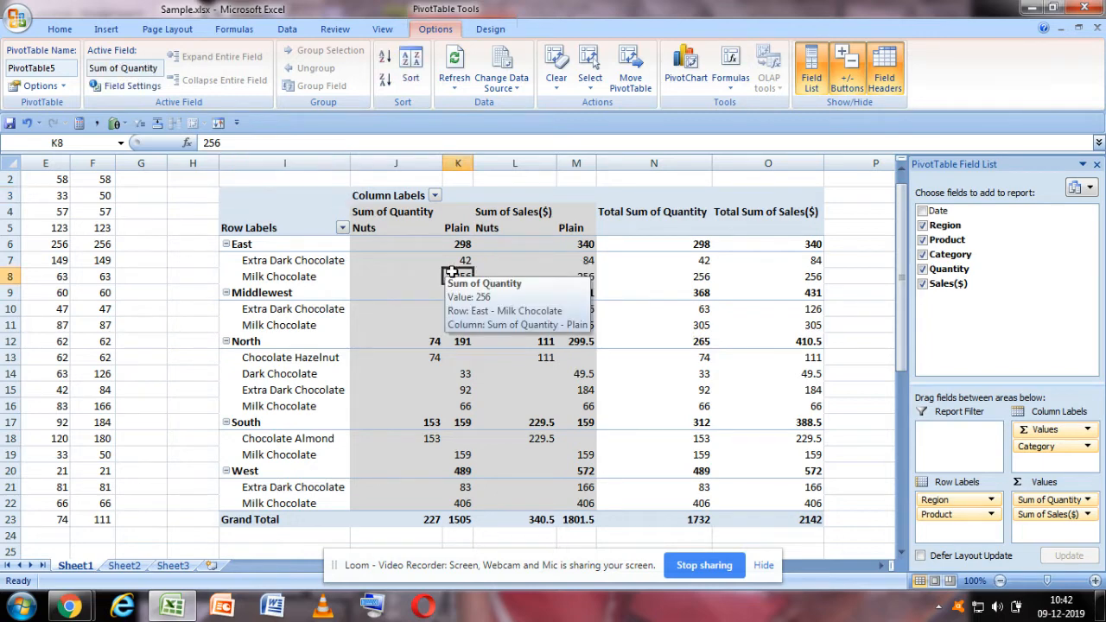
{"action": "left_click", "coordinate": [280, 227]}
{"action": "left_click", "coordinate": [344, 197]}
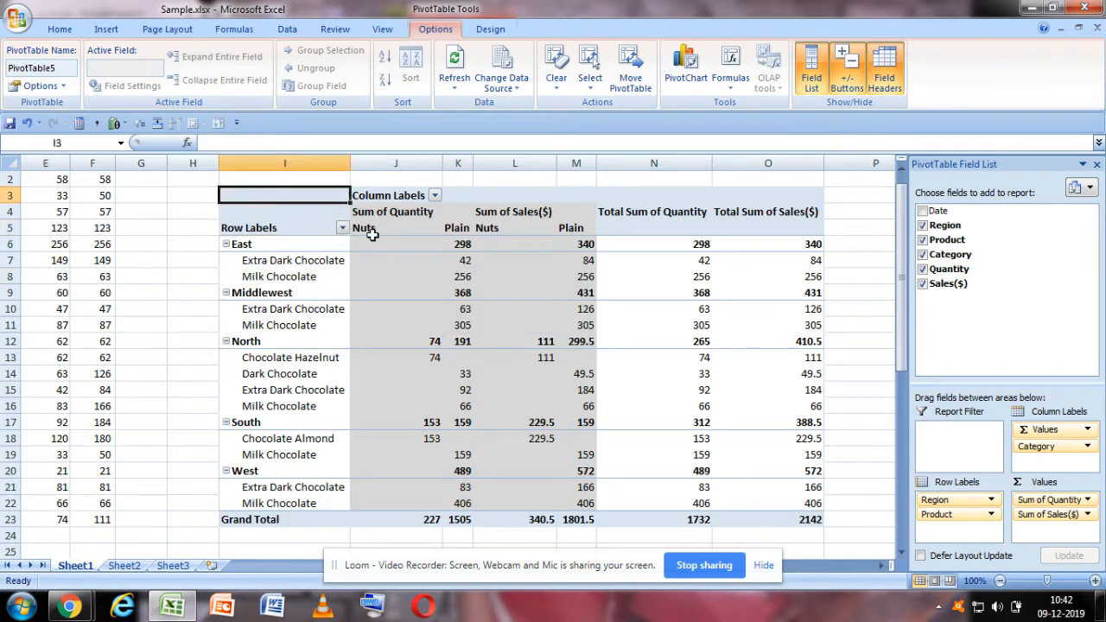
{"action": "mouse_move", "coordinate": [388, 283]}
{"action": "left_click", "coordinate": [377, 259]}
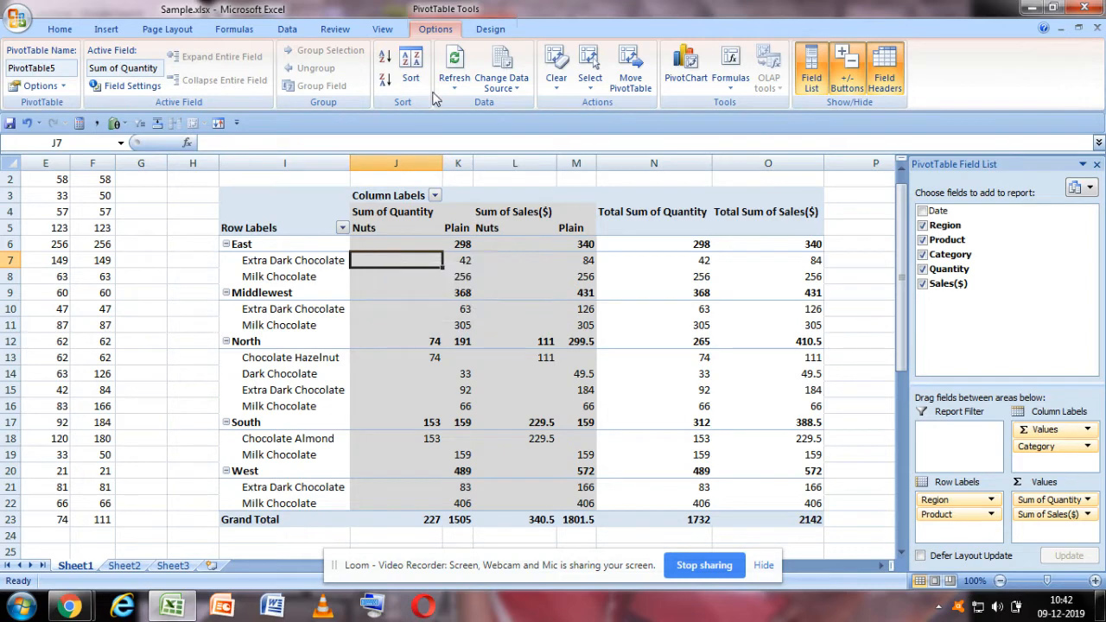
{"action": "left_click", "coordinate": [474, 32]}
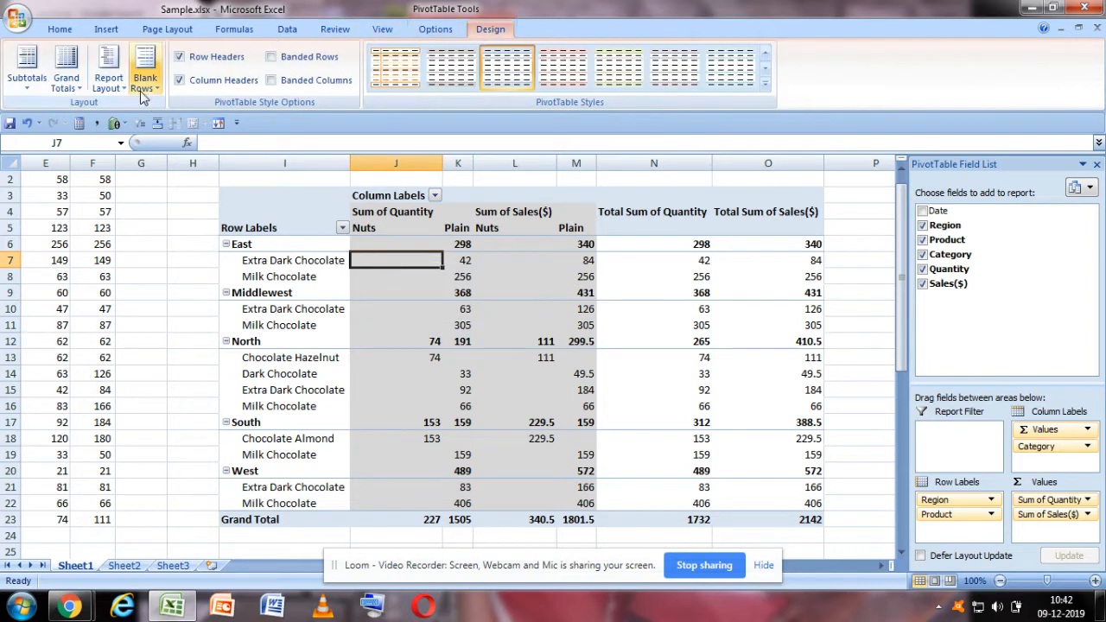
{"action": "left_click", "coordinate": [109, 79]}
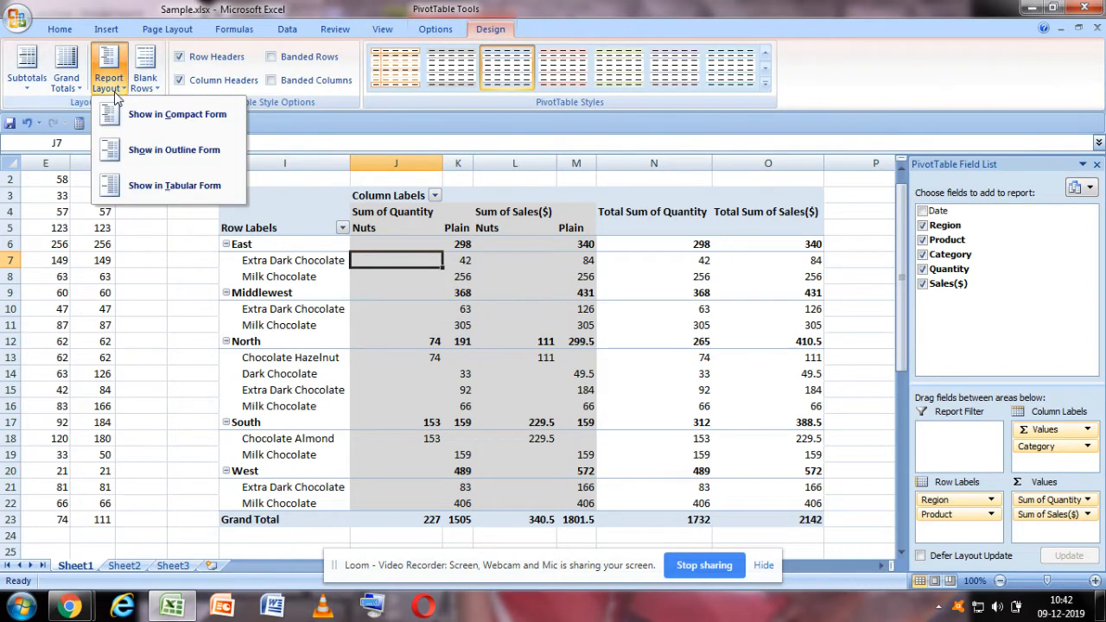
{"action": "left_click", "coordinate": [131, 152]}
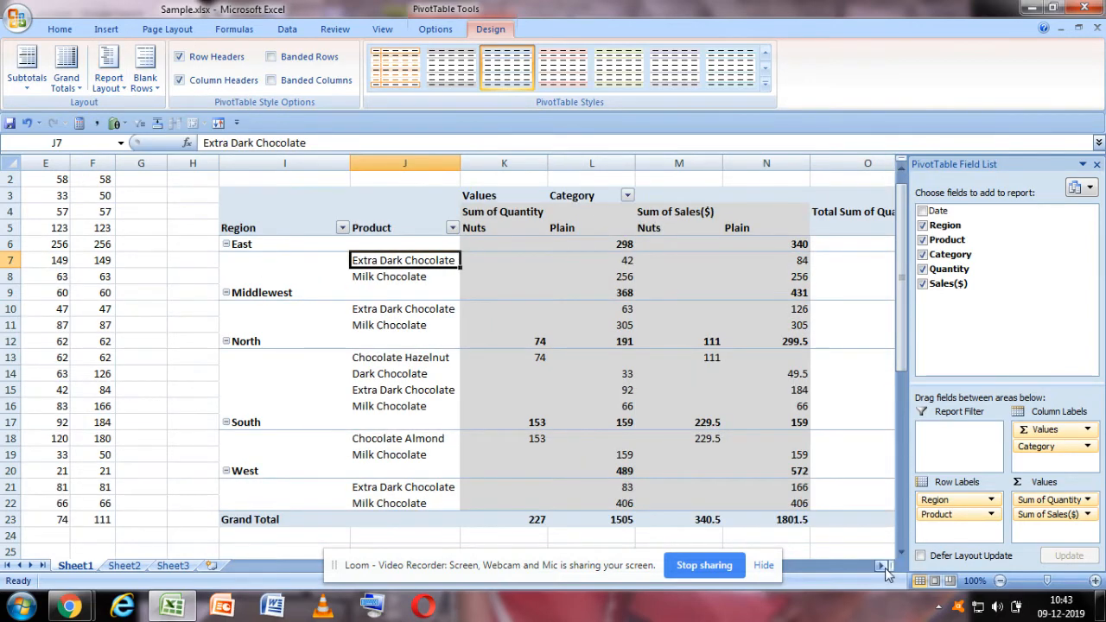
Turn off the region subtotals in the pivot table with the Do Not Show Subtotals option
{"action": "left_click", "coordinate": [881, 565]}
{"action": "left_click", "coordinate": [881, 566]}
{"action": "left_click", "coordinate": [881, 566]}
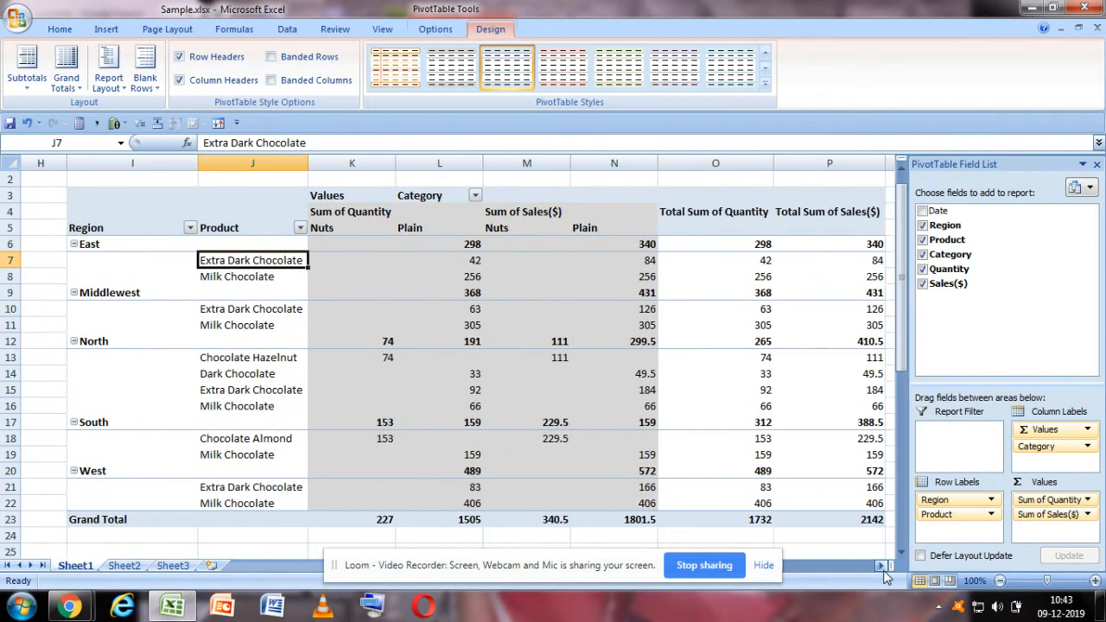
{"action": "left_click", "coordinate": [881, 566]}
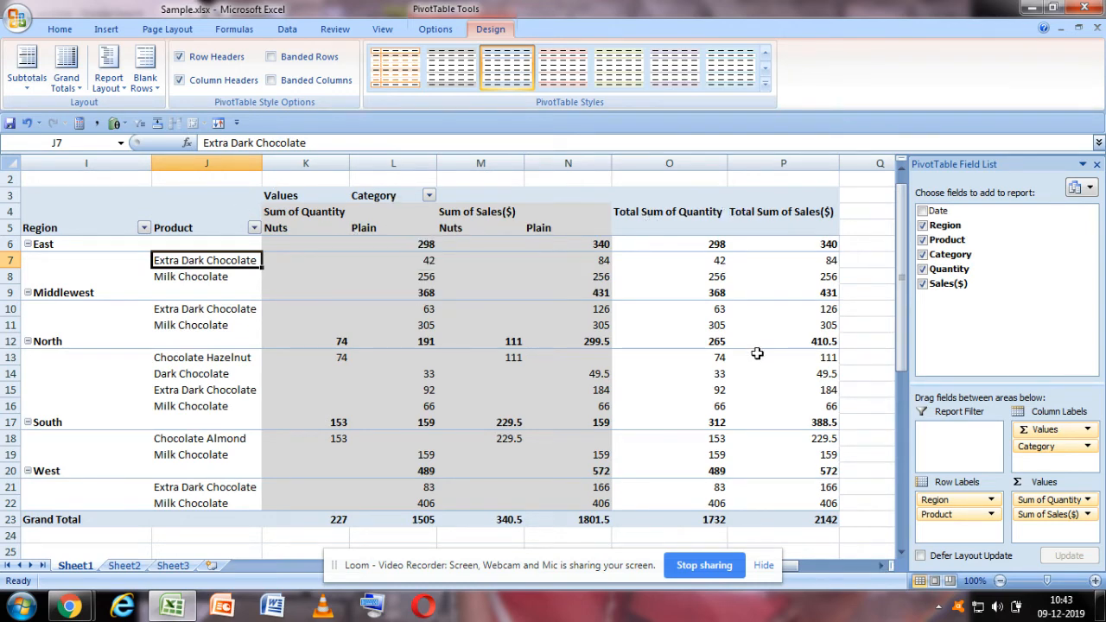
{"action": "mouse_move", "coordinate": [757, 353]}
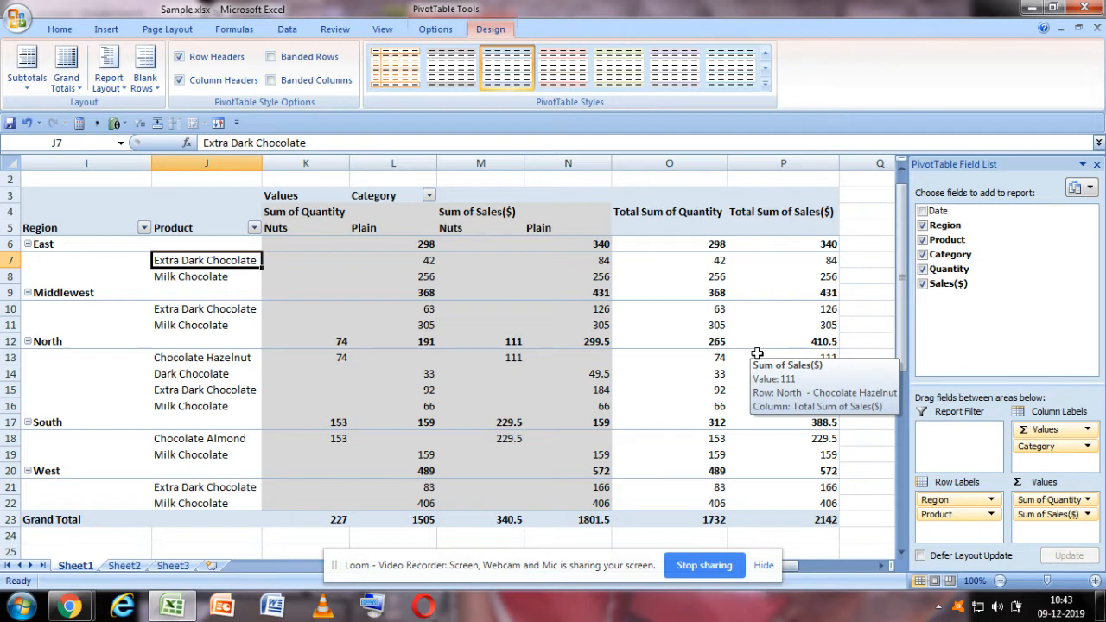
{"action": "left_click", "coordinate": [430, 244]}
{"action": "left_click", "coordinate": [583, 244]}
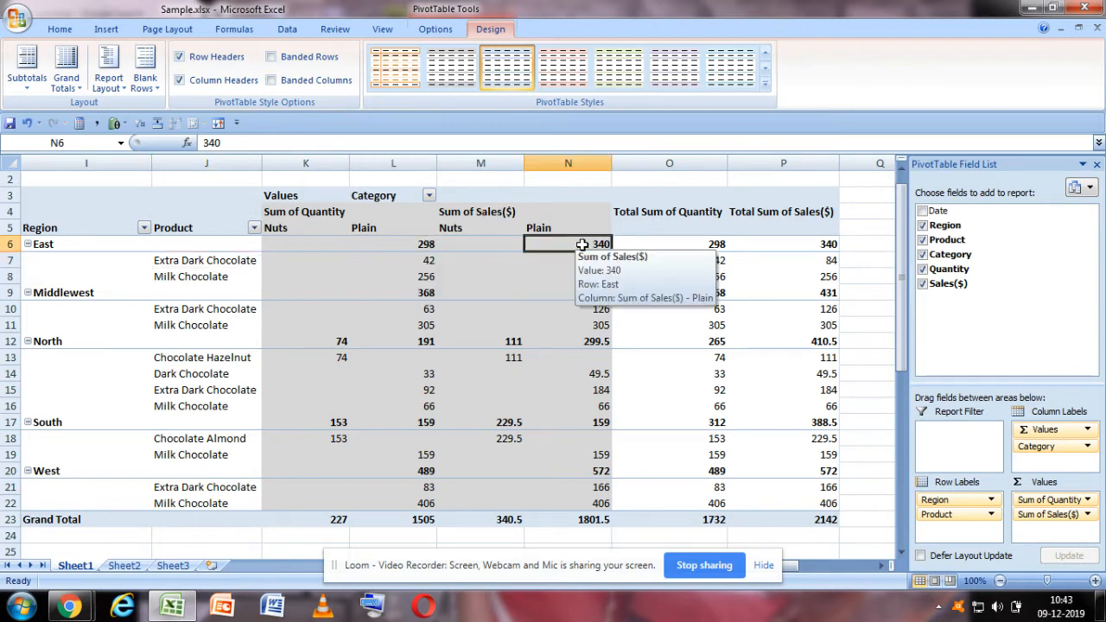
{"action": "left_click", "coordinate": [421, 286]}
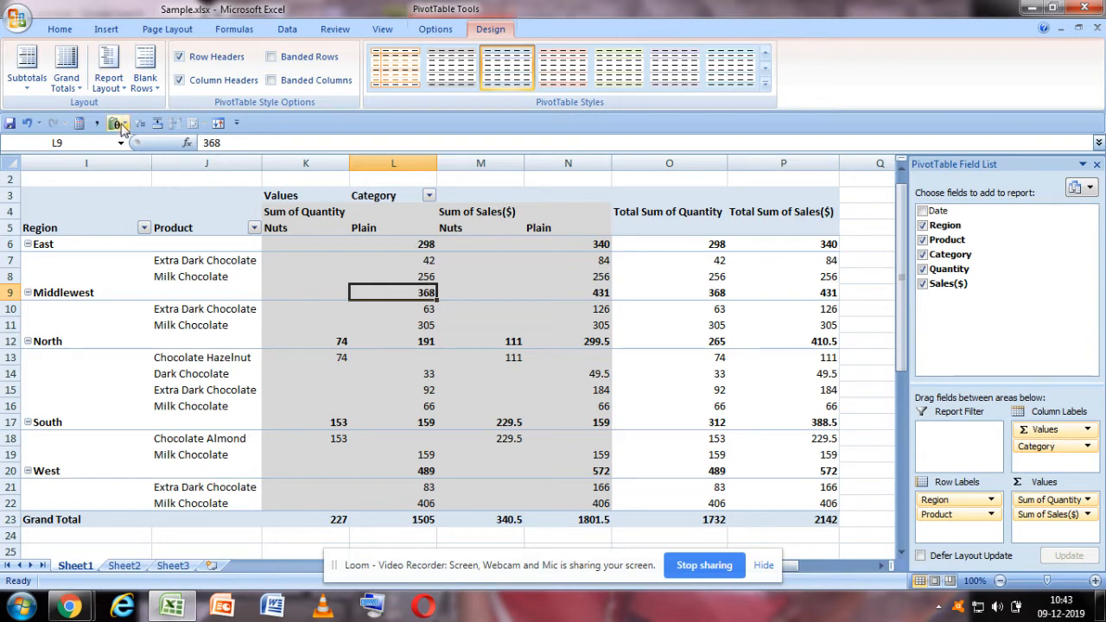
{"action": "left_click", "coordinate": [33, 73]}
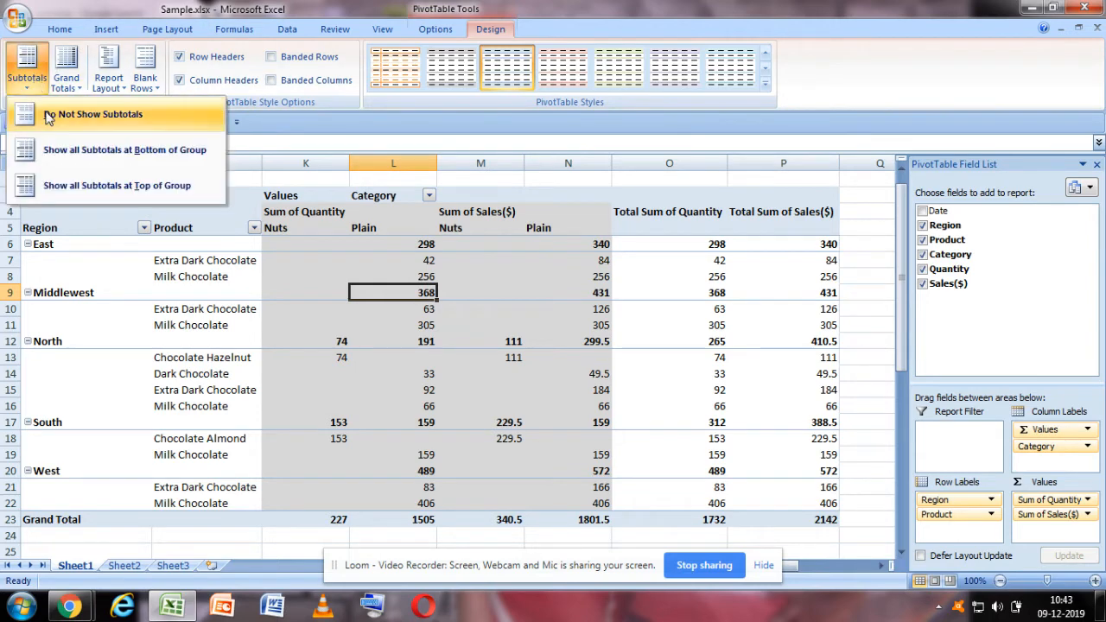
{"action": "left_click", "coordinate": [48, 115]}
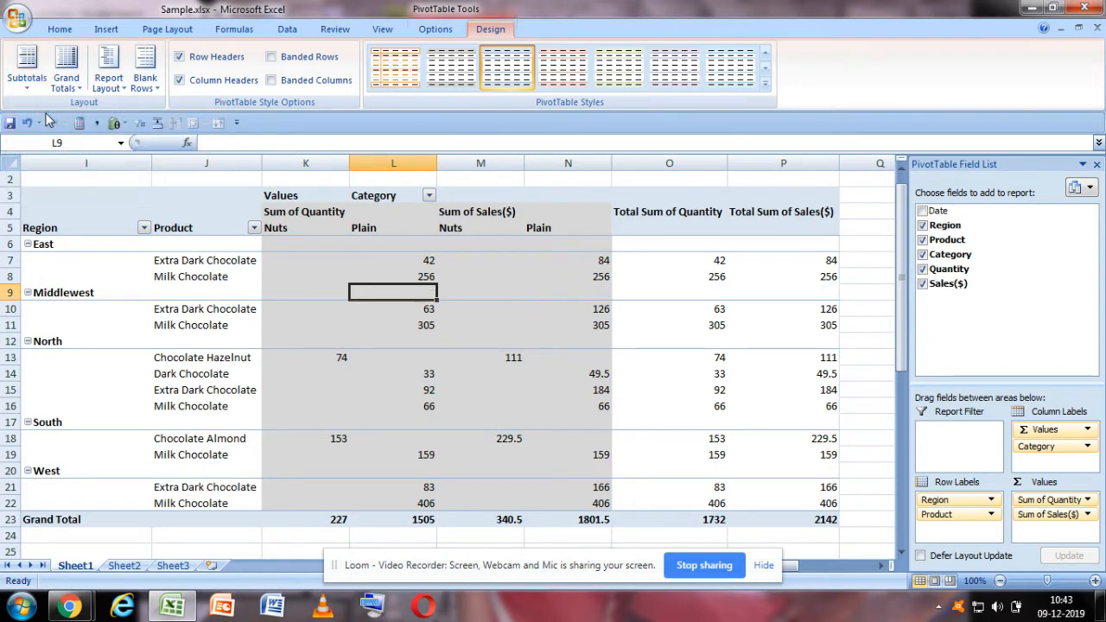
{"action": "left_click", "coordinate": [35, 91]}
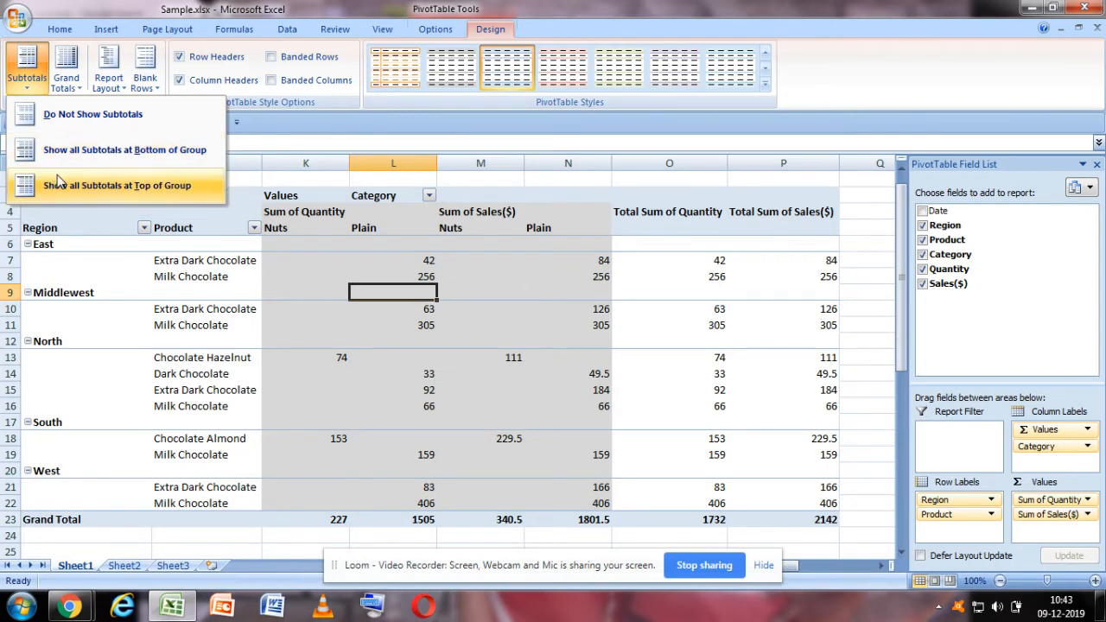
{"action": "left_click", "coordinate": [292, 331]}
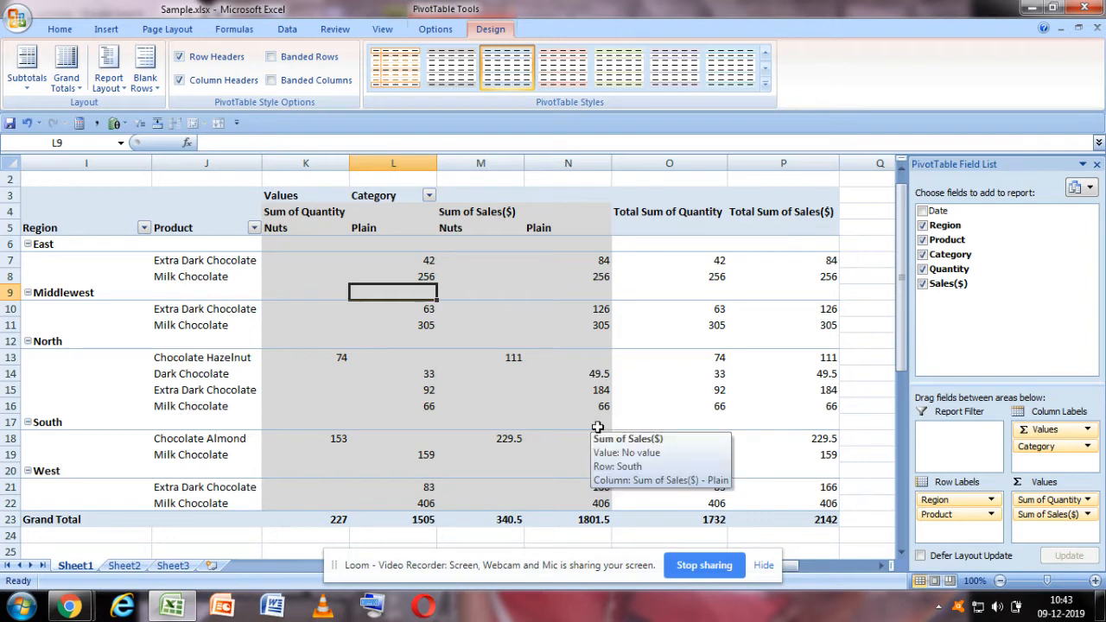
Set the pivot table's grand totals to On for Columns Only
{"action": "left_click", "coordinate": [691, 274]}
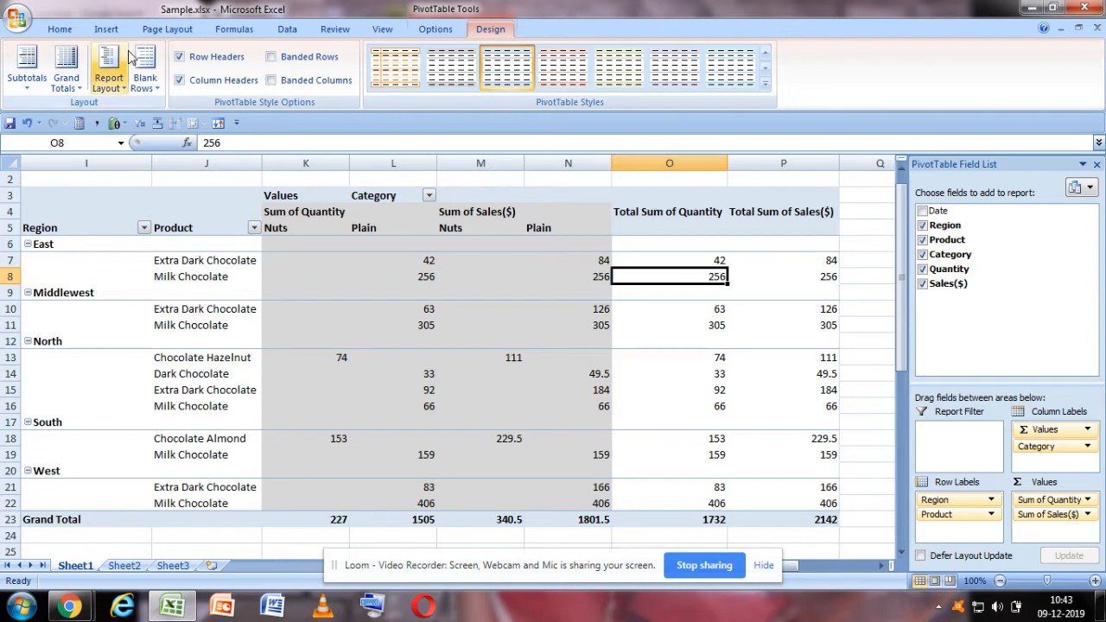
{"action": "left_click", "coordinate": [65, 86]}
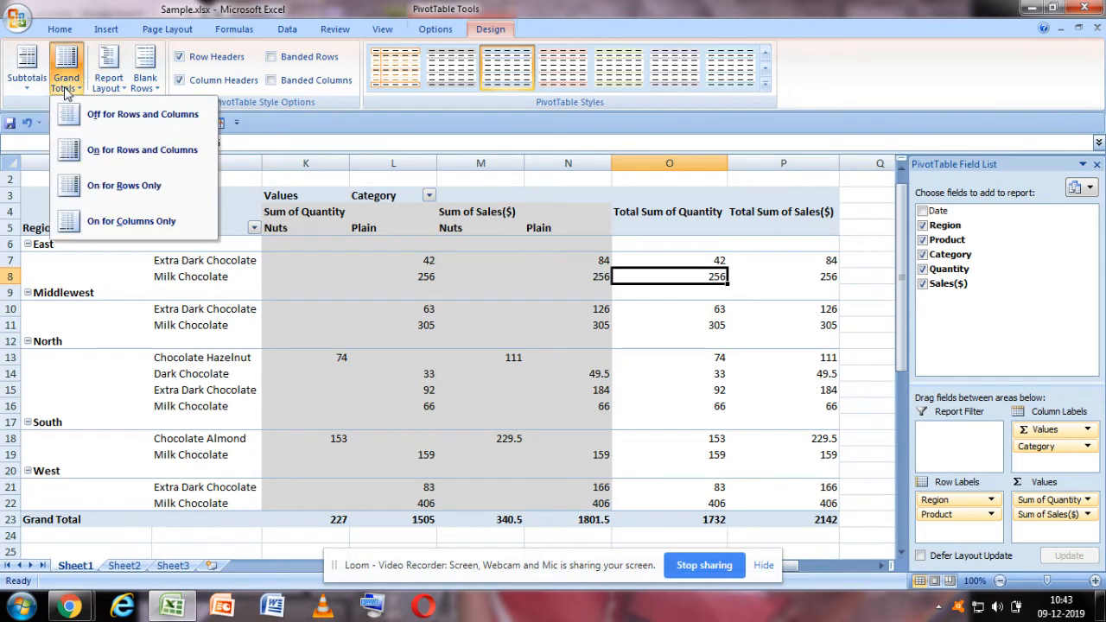
{"action": "left_click", "coordinate": [103, 226]}
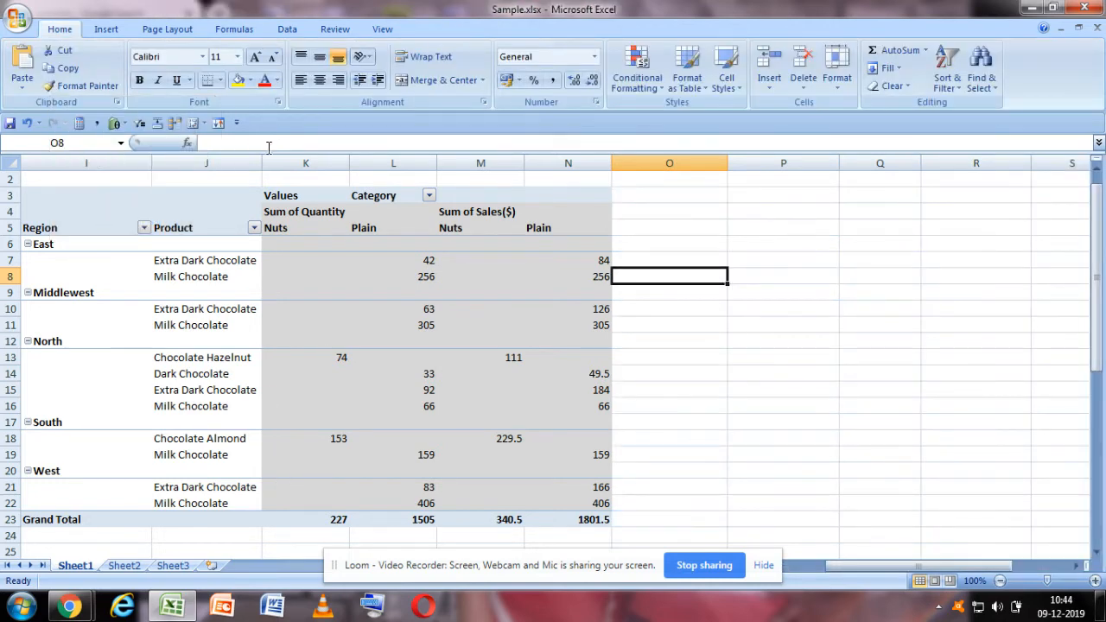
Switch the pivot table's grand totals to On for Rows Only
{"action": "mouse_move", "coordinate": [354, 347]}
{"action": "left_click", "coordinate": [418, 274]}
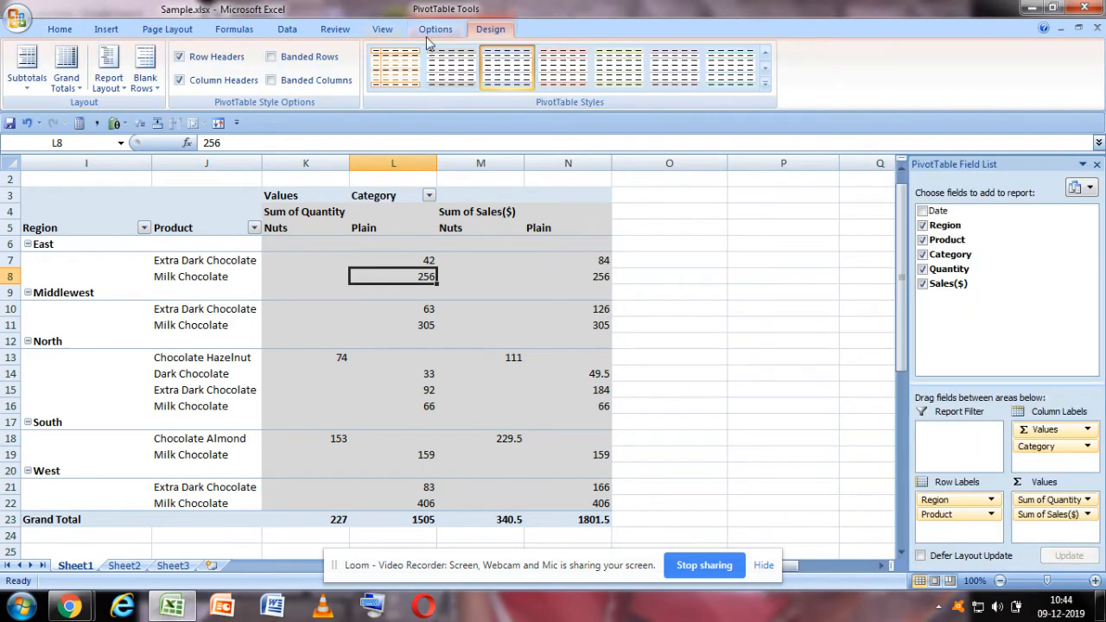
{"action": "left_click", "coordinate": [78, 90]}
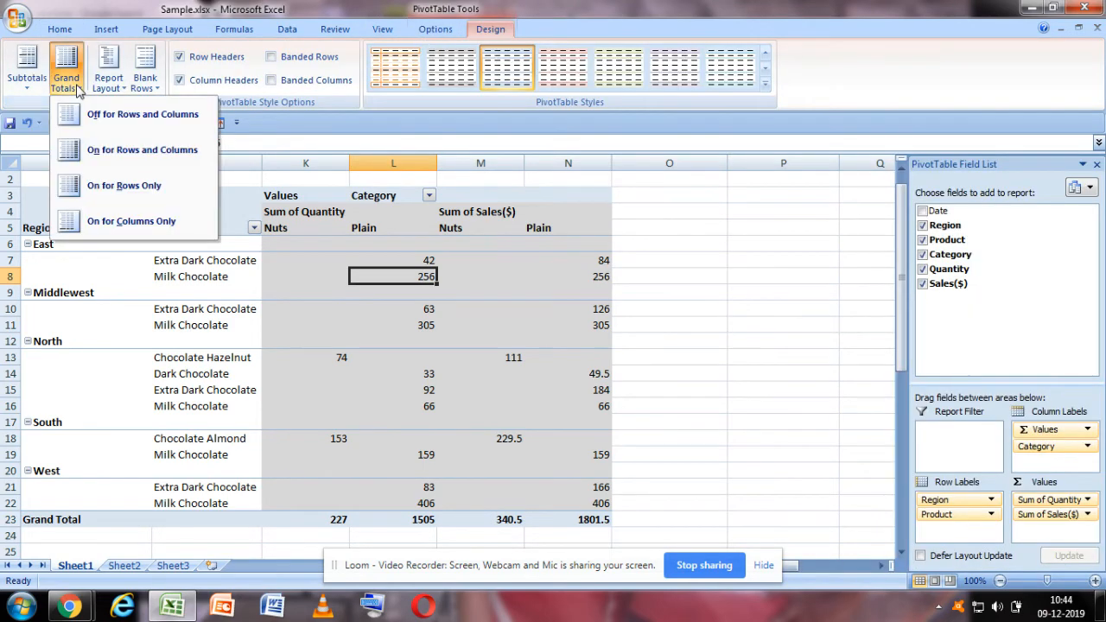
{"action": "left_click", "coordinate": [177, 187]}
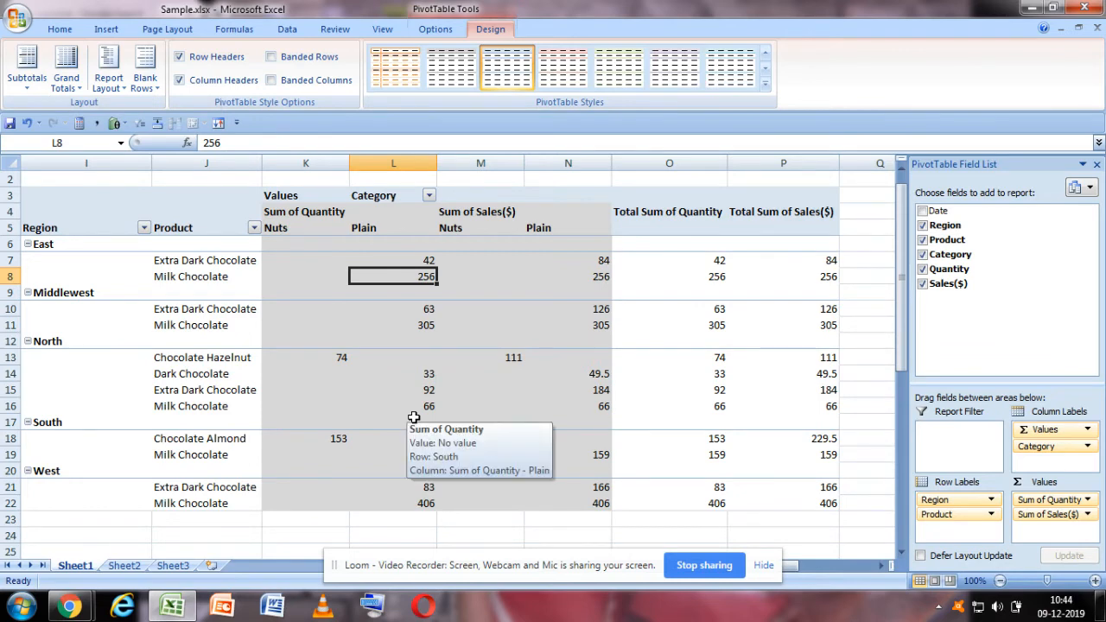
Change the pivot table's grand totals back to On for Columns Only
{"action": "left_click", "coordinate": [80, 91]}
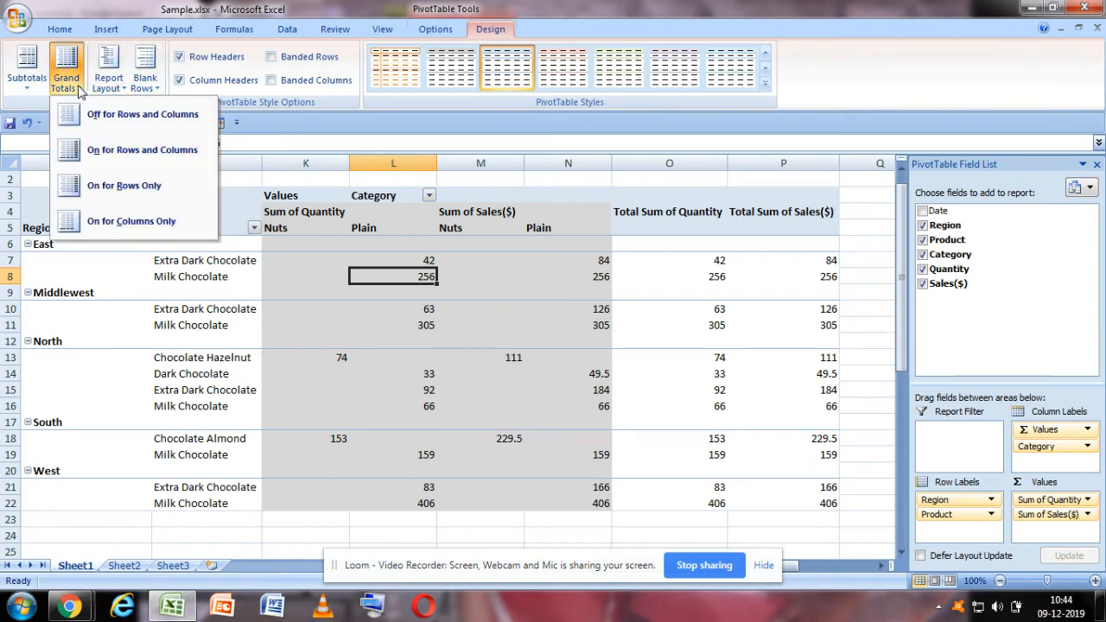
{"action": "left_click", "coordinate": [118, 223]}
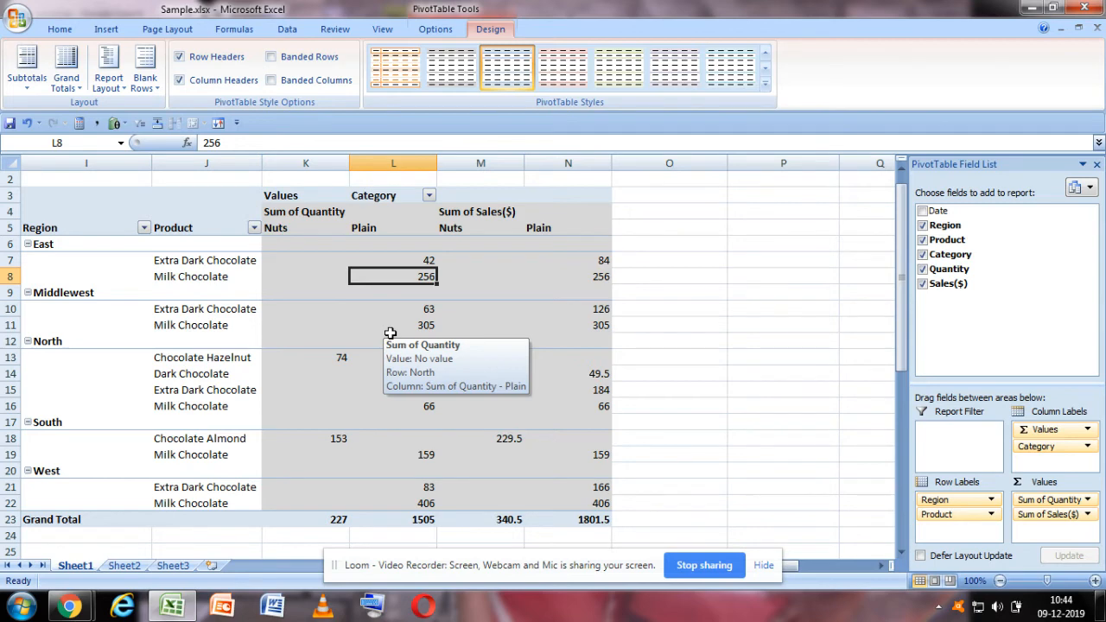
Filter the pivot table's Category field to show only Nuts
{"action": "left_click", "coordinate": [428, 195]}
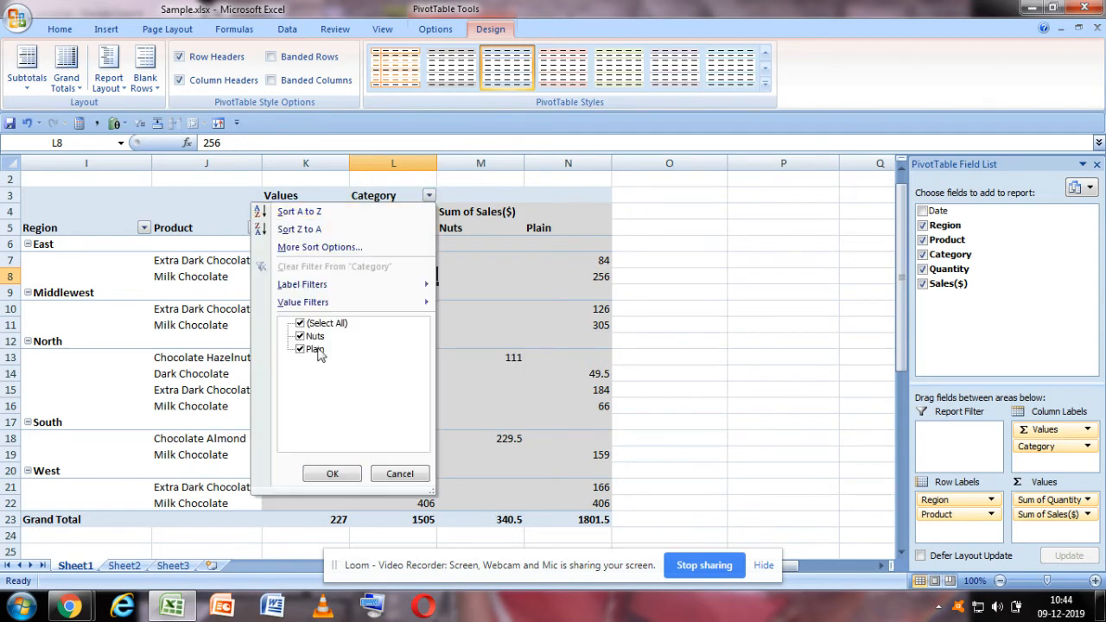
{"action": "left_click", "coordinate": [299, 323]}
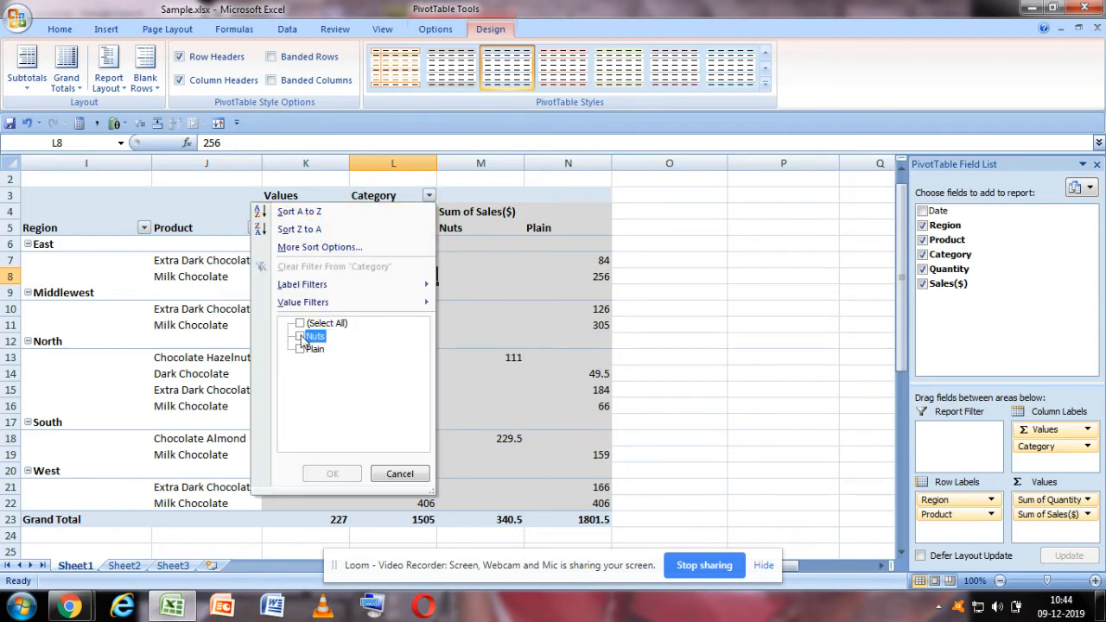
{"action": "left_click", "coordinate": [299, 336]}
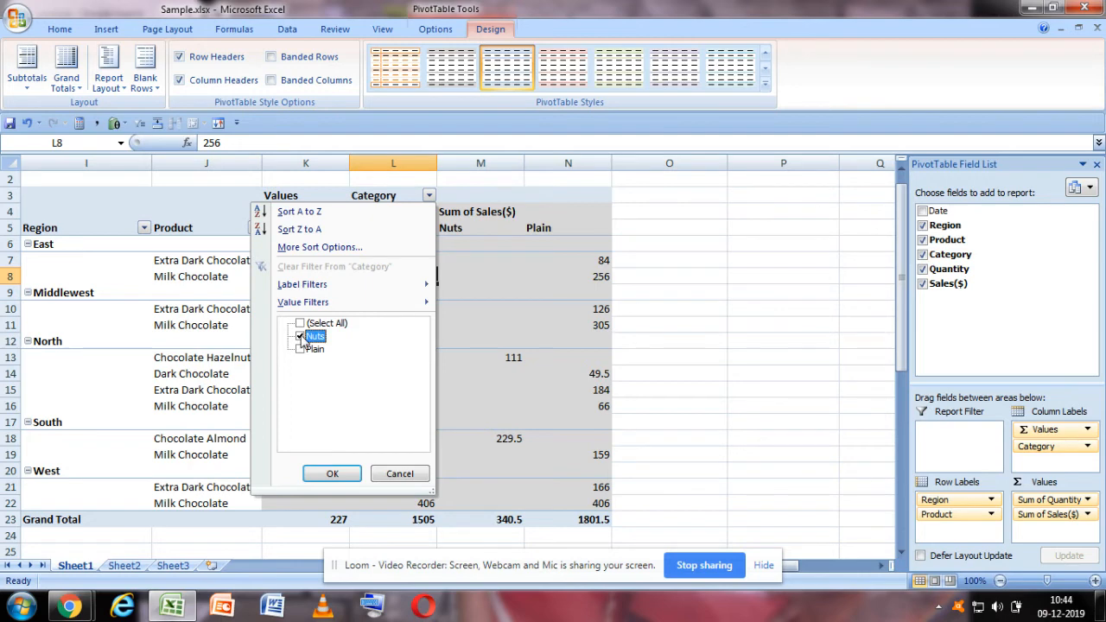
{"action": "left_click", "coordinate": [331, 475]}
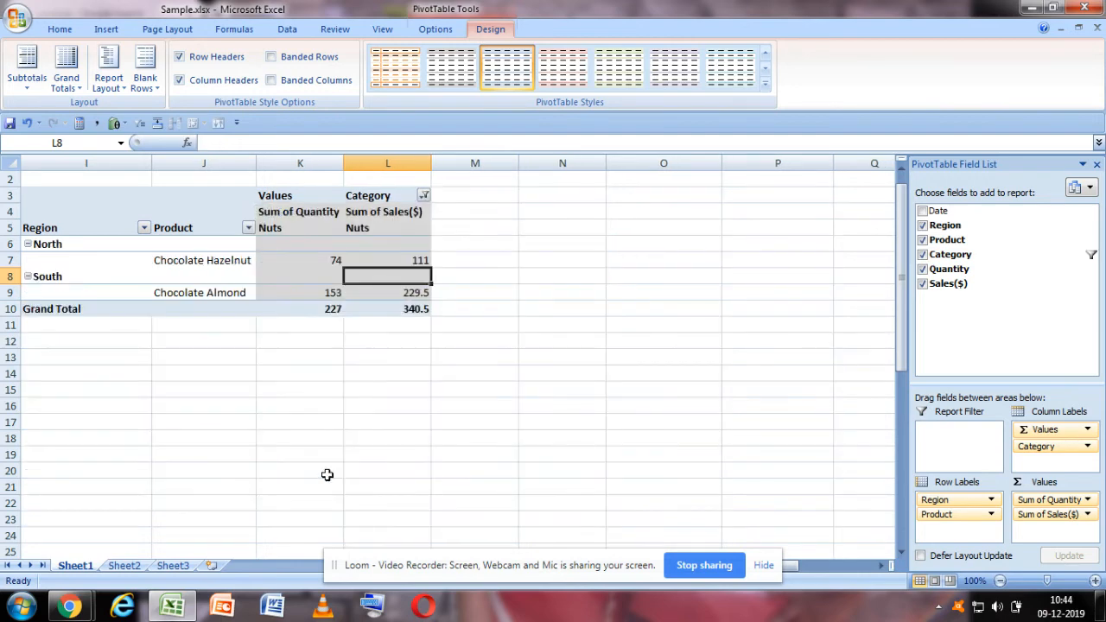
{"action": "left_click", "coordinate": [294, 272]}
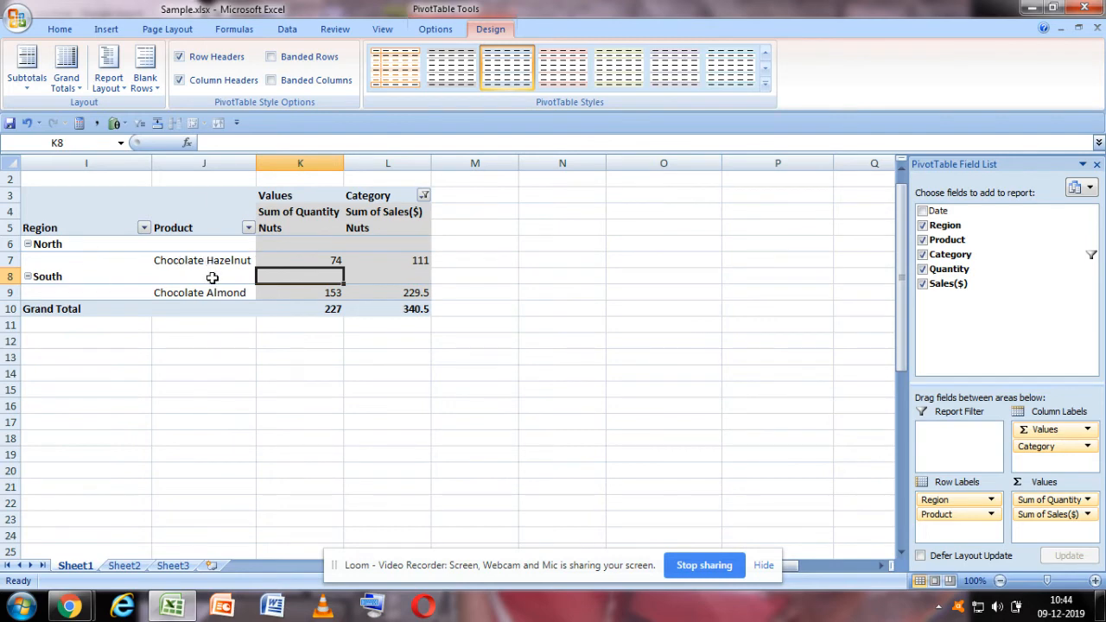
Reset the Category filter in the pivot table so all categories are selected
{"action": "left_click", "coordinate": [423, 195]}
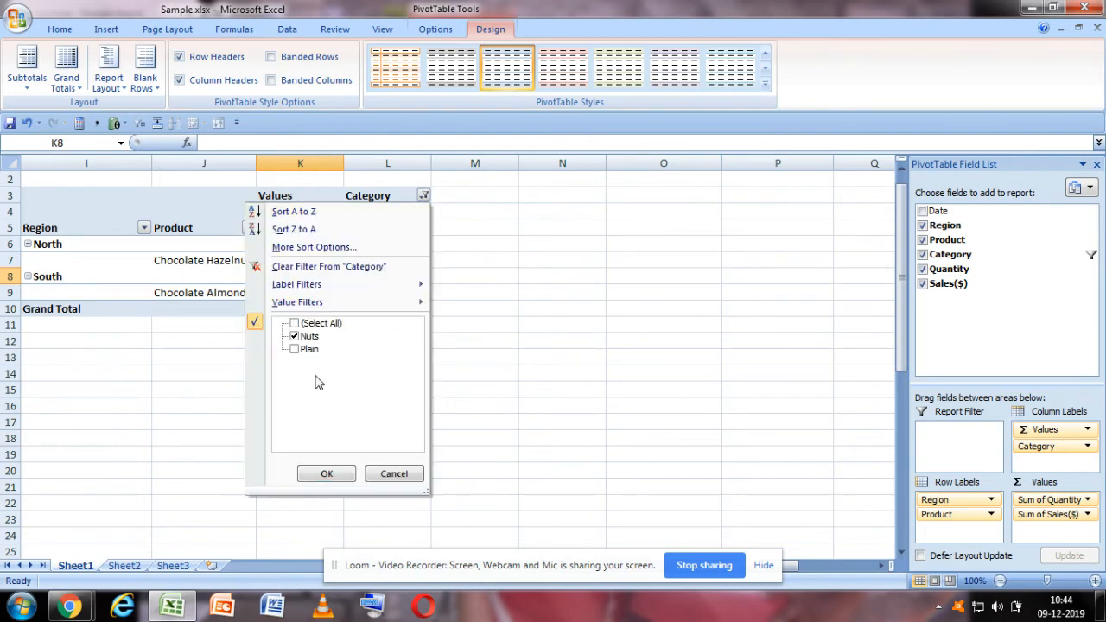
{"action": "left_click", "coordinate": [294, 323]}
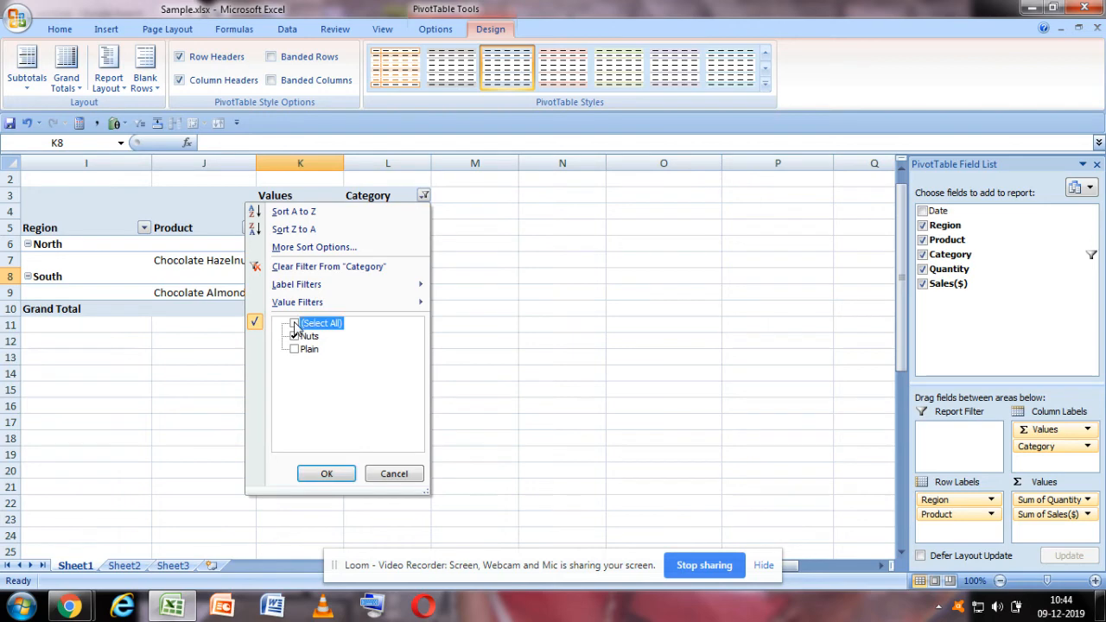
{"action": "left_click", "coordinate": [336, 480]}
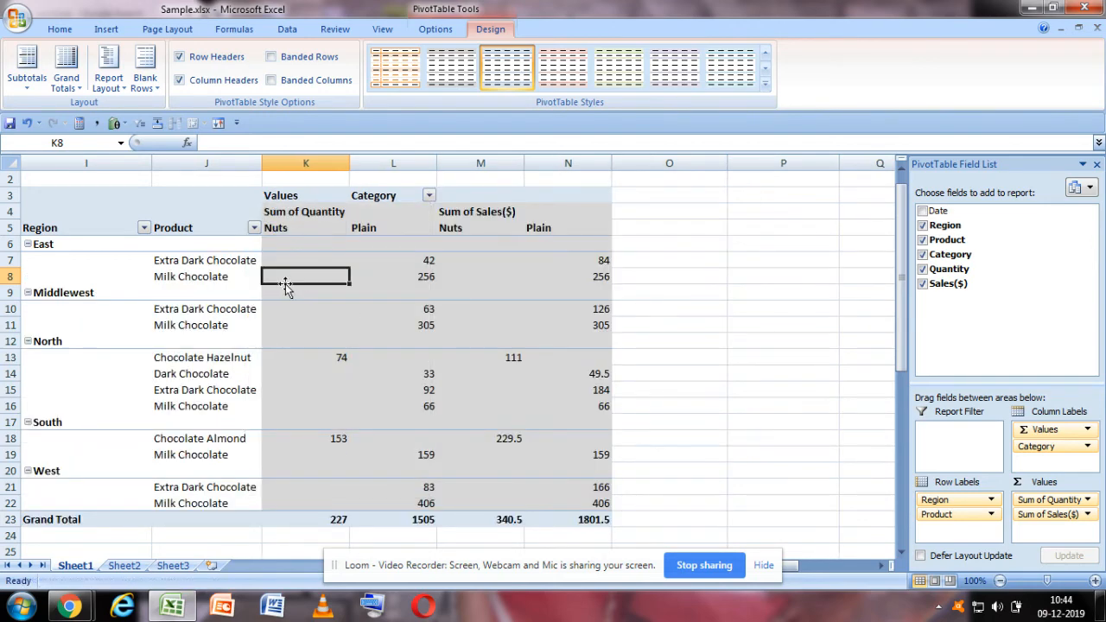
Filter the pivot table's Product field to show only Extra Dark Chocolate
{"action": "left_click", "coordinate": [254, 228]}
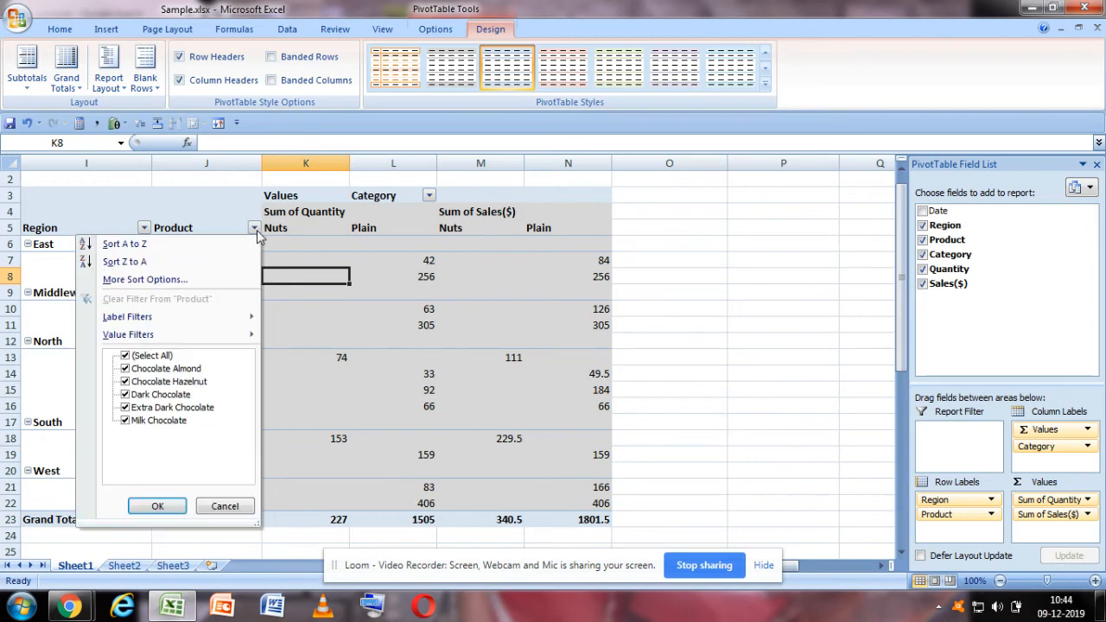
{"action": "left_click", "coordinate": [155, 354]}
{"action": "left_click", "coordinate": [128, 356]}
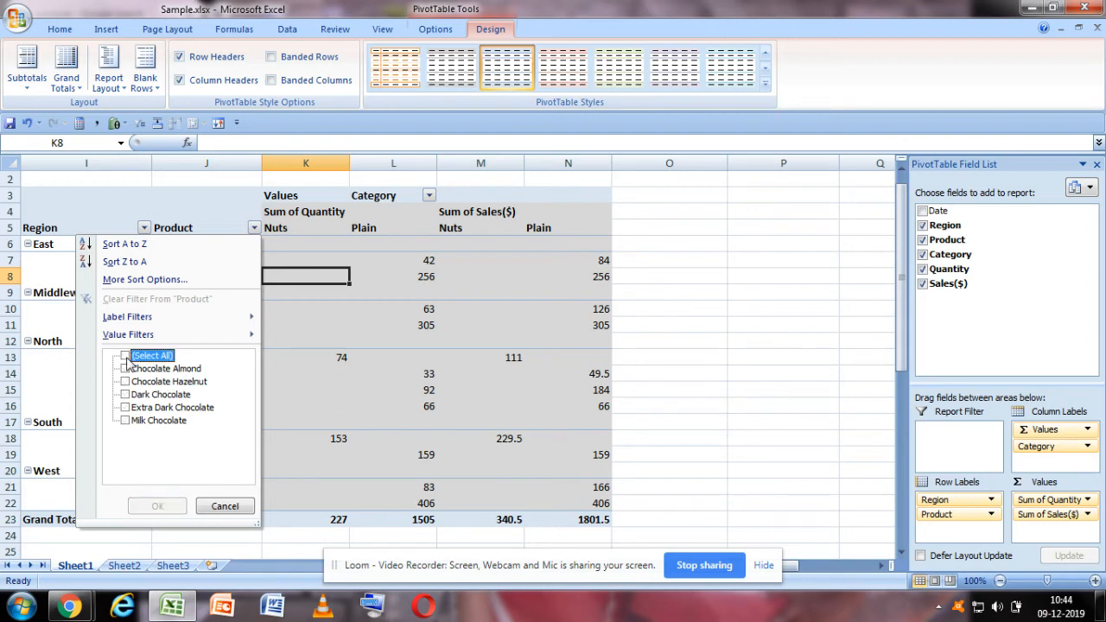
{"action": "left_click", "coordinate": [125, 406]}
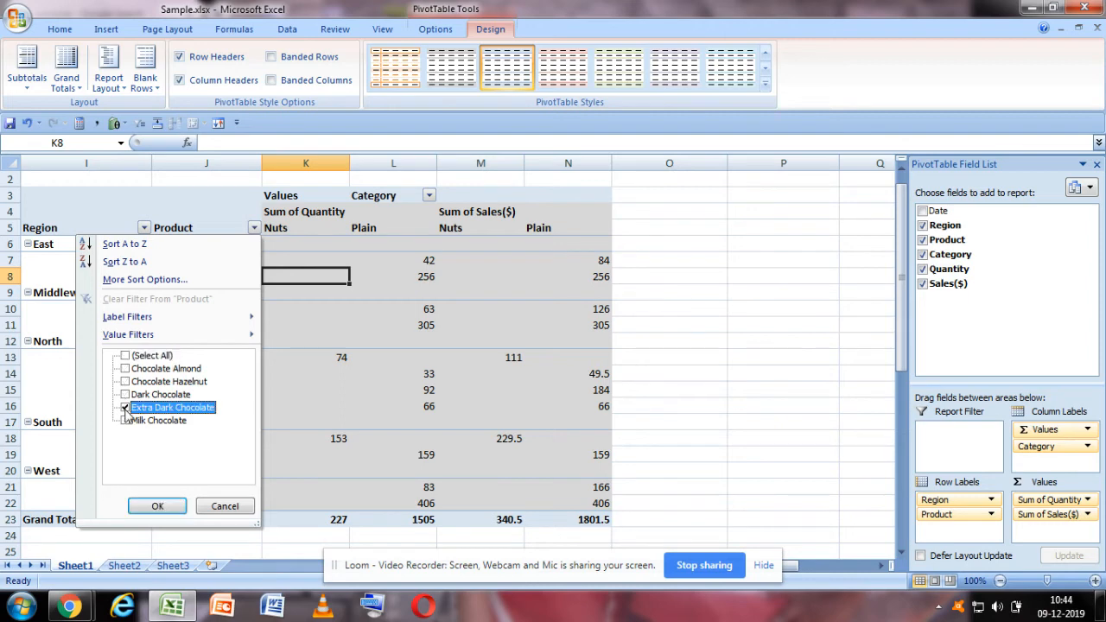
{"action": "left_click", "coordinate": [158, 506]}
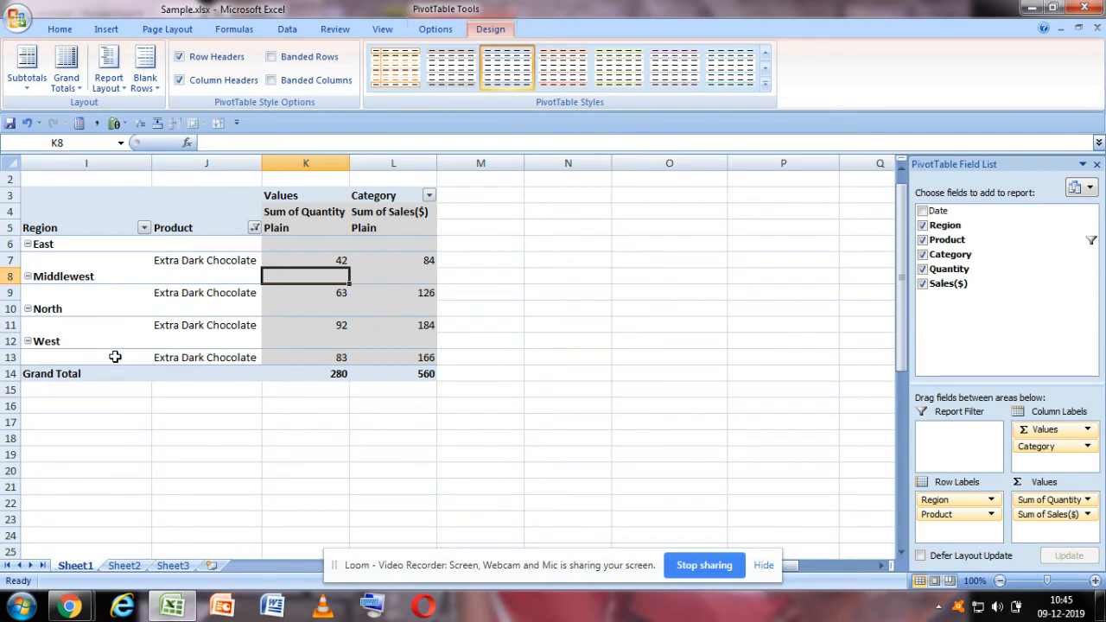
{"action": "mouse_move", "coordinate": [361, 296]}
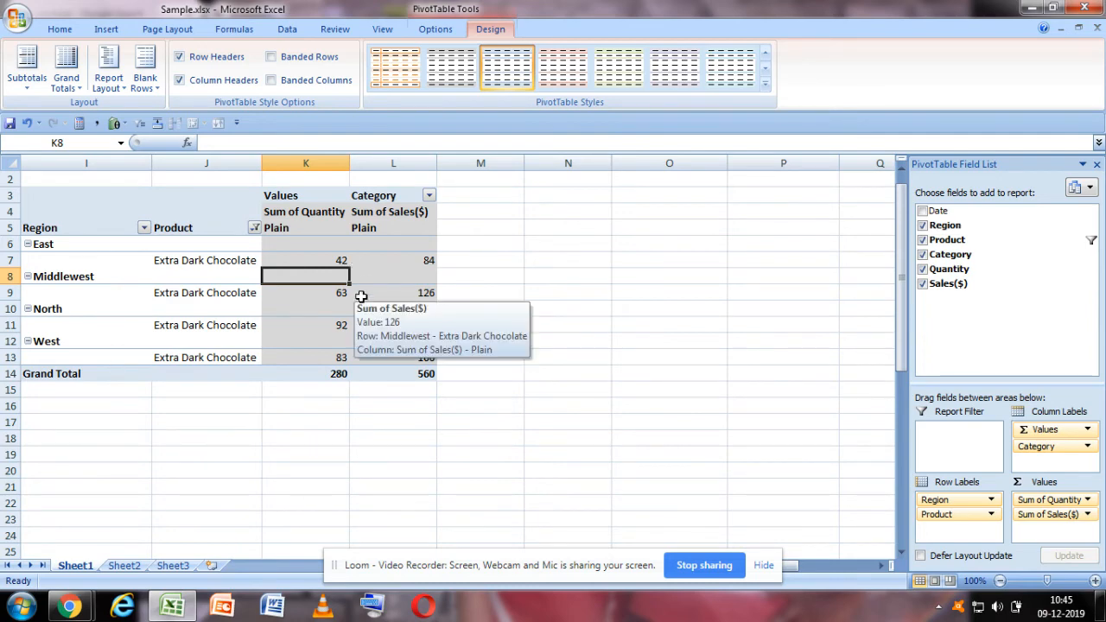
Reset the Product filter in the pivot table so all products are selected
{"action": "left_click", "coordinate": [254, 228]}
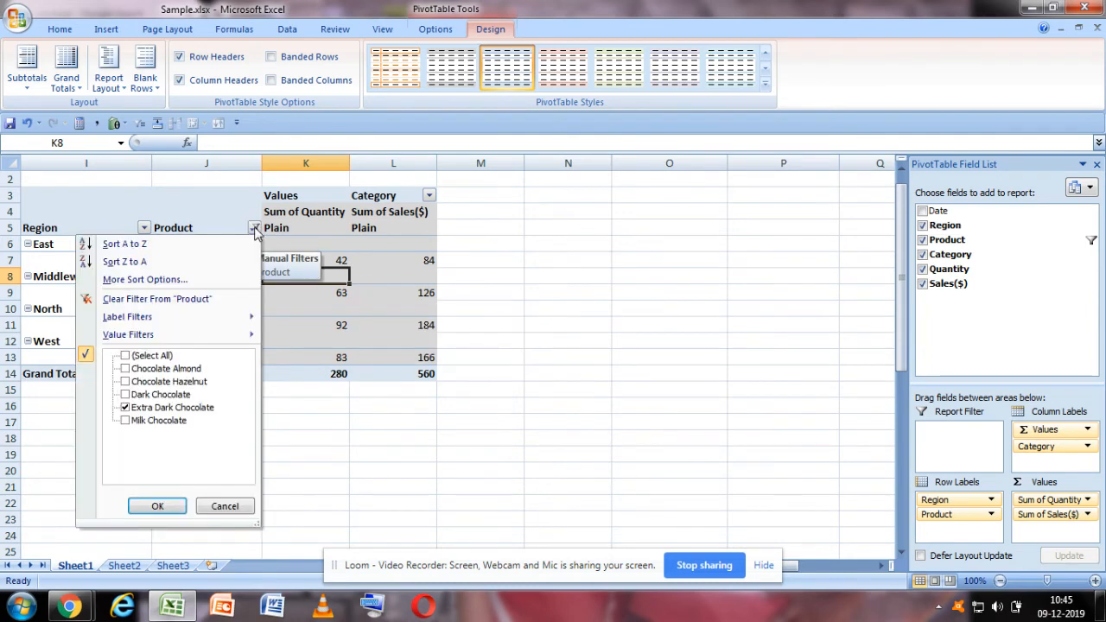
{"action": "left_click", "coordinate": [131, 357]}
{"action": "left_click", "coordinate": [157, 506]}
{"action": "left_click", "coordinate": [560, 341]}
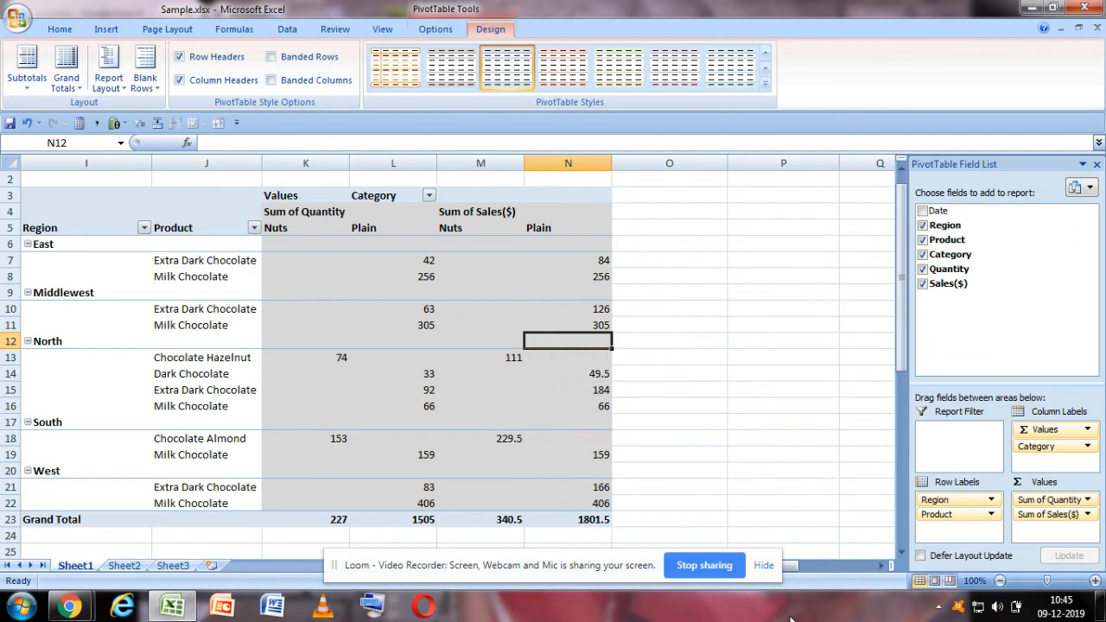
Apply the red style from the first row of the Dark group to the pivot table and turn on banded columns
{"action": "left_click_drag", "start_coordinate": [793, 567], "coordinate": [784, 568]}
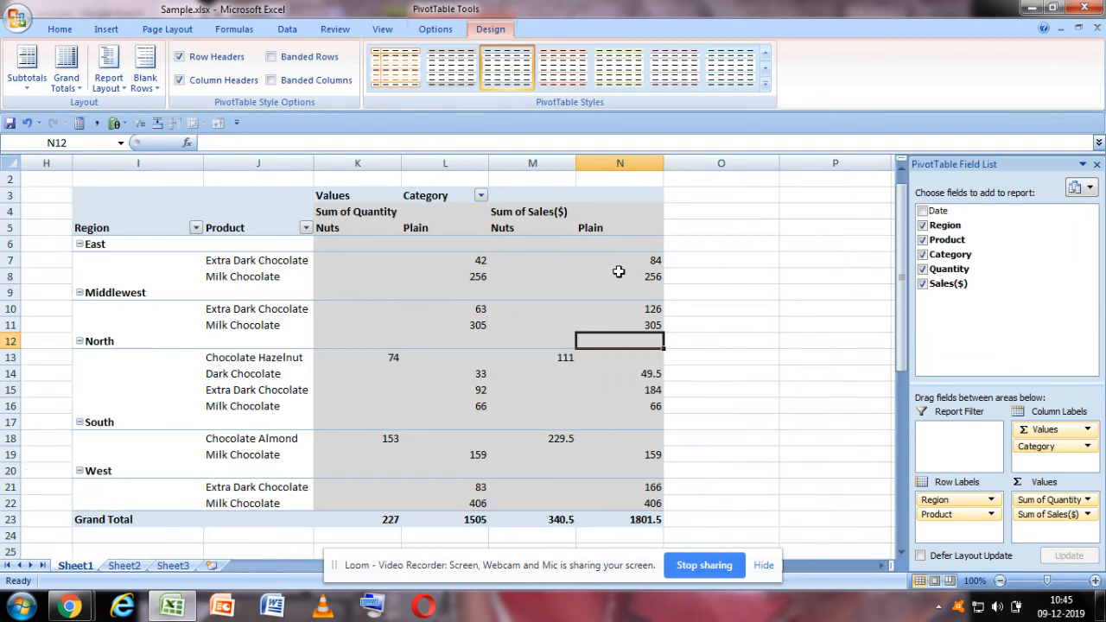
{"action": "left_click", "coordinate": [763, 86]}
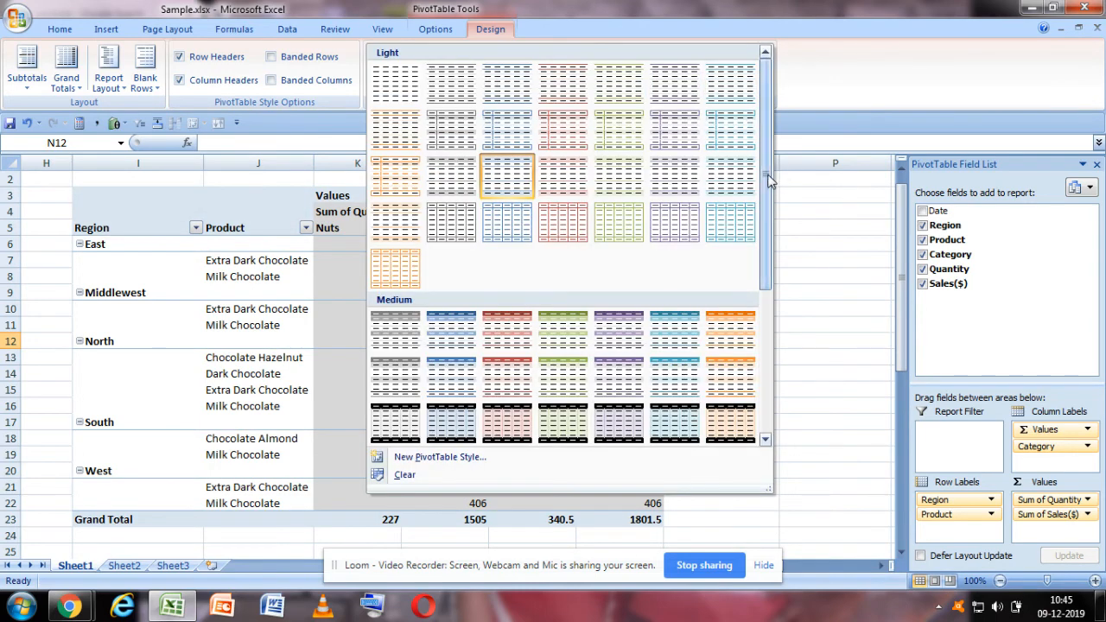
{"action": "left_click_drag", "start_coordinate": [768, 177], "coordinate": [780, 306]}
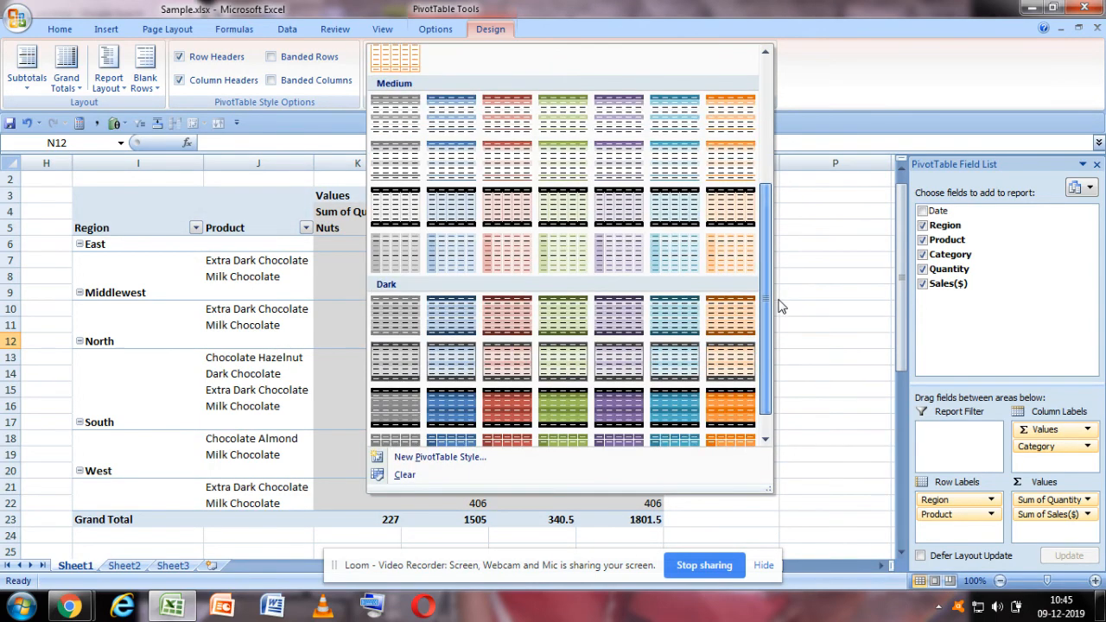
{"action": "left_click", "coordinate": [508, 317]}
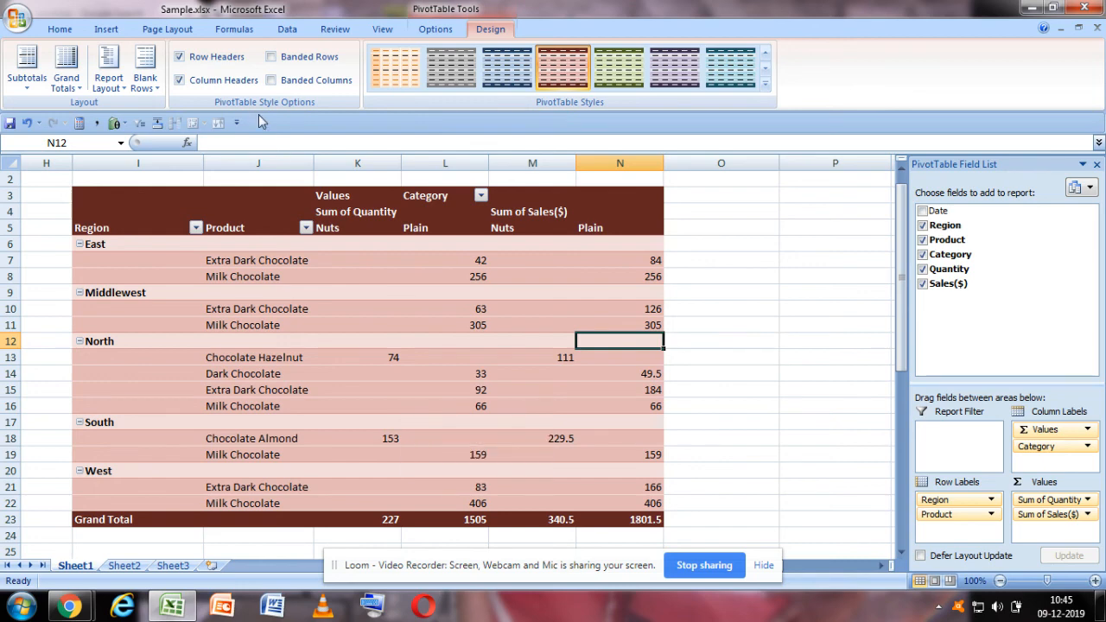
{"action": "left_click", "coordinate": [272, 80]}
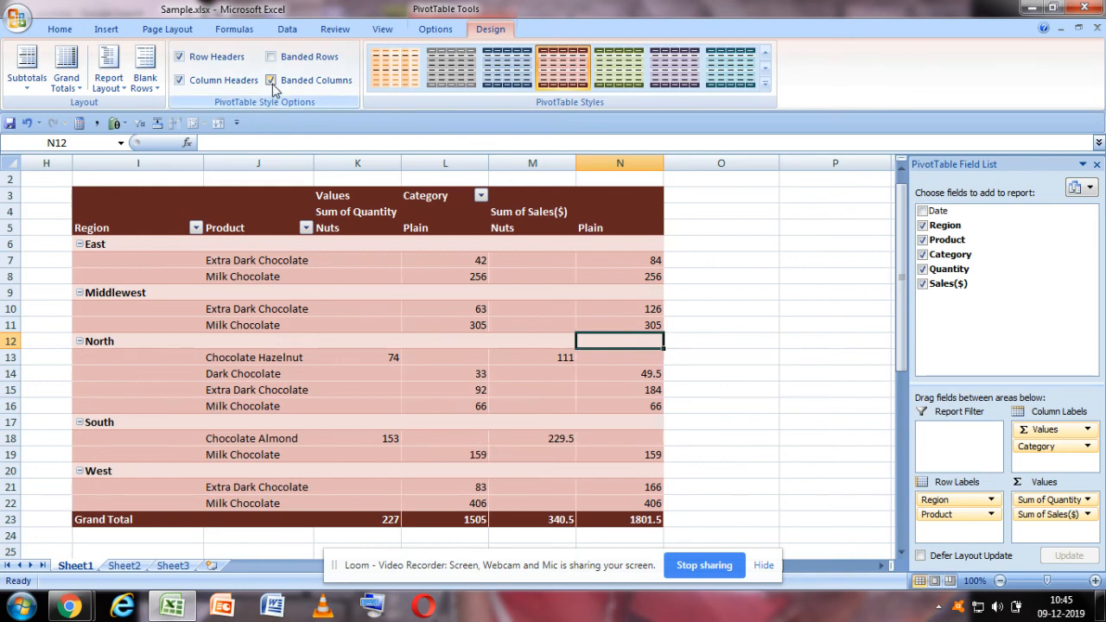